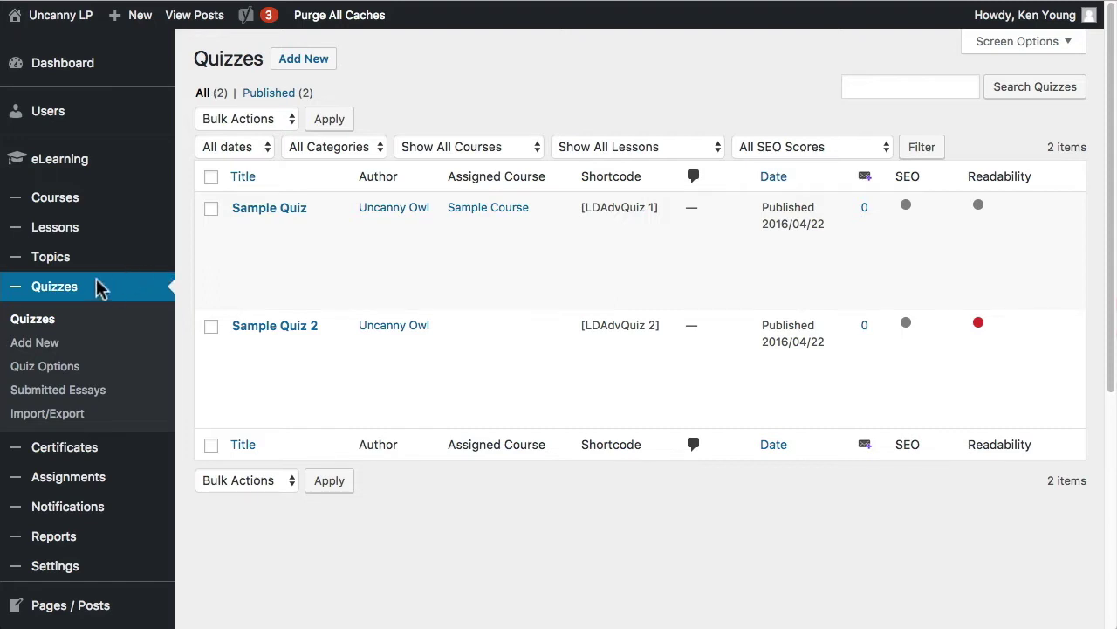
# Step: Create a new quiz and title it "Quiz for Screencast"
pyautogui.click(381, 501)
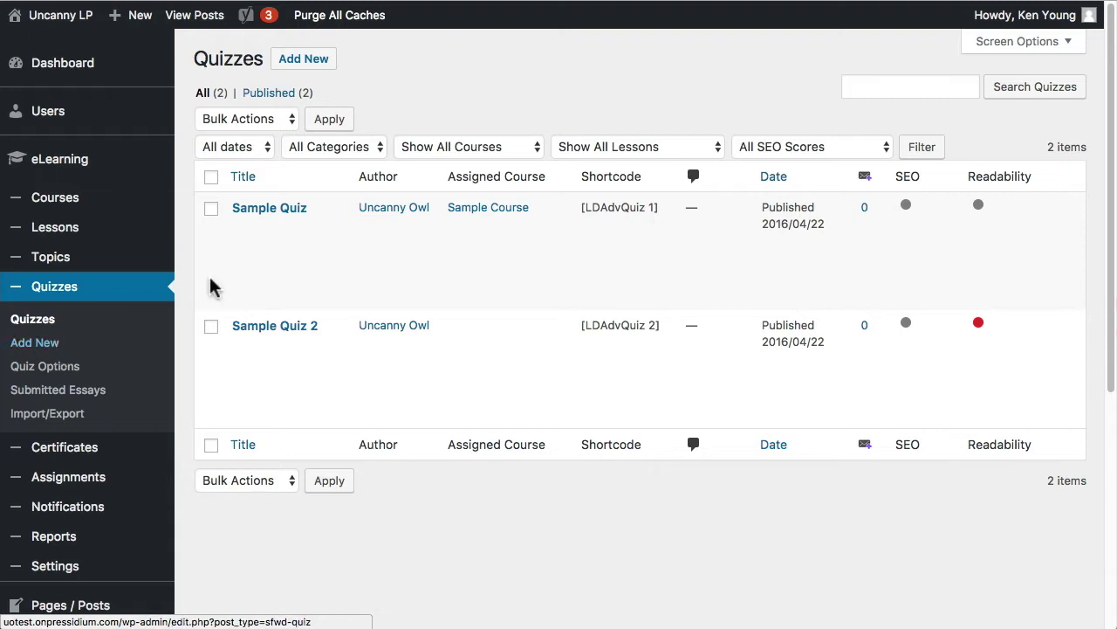
pyautogui.click(319, 64)
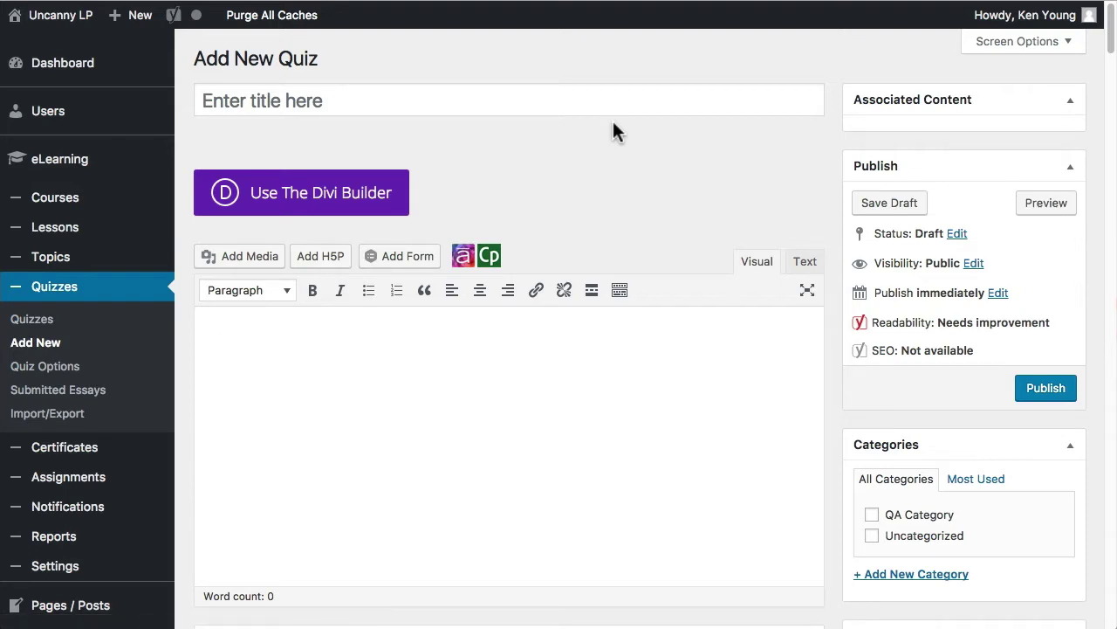
pyautogui.scroll(-10, 629, 256)
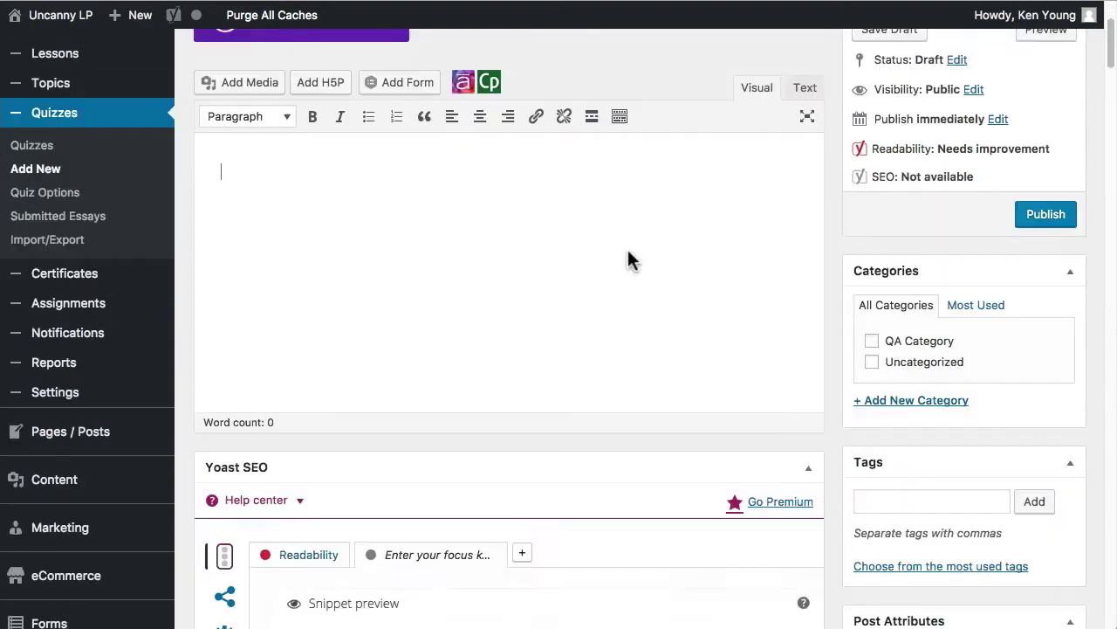
pyautogui.scroll(-10, 635, 423)
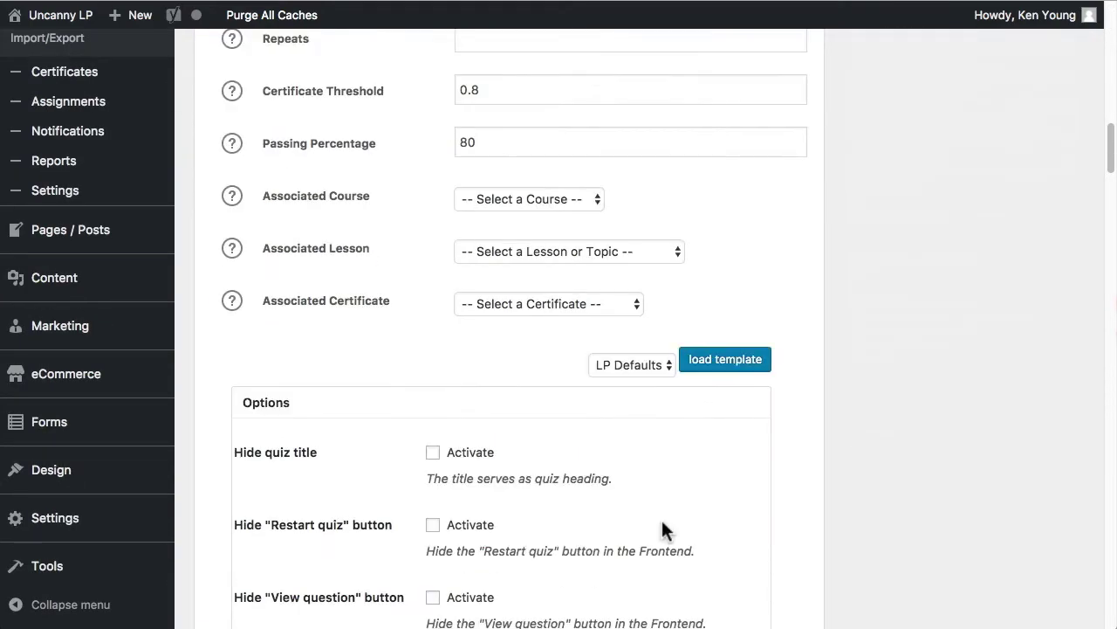
pyautogui.scroll(-10, 696, 462)
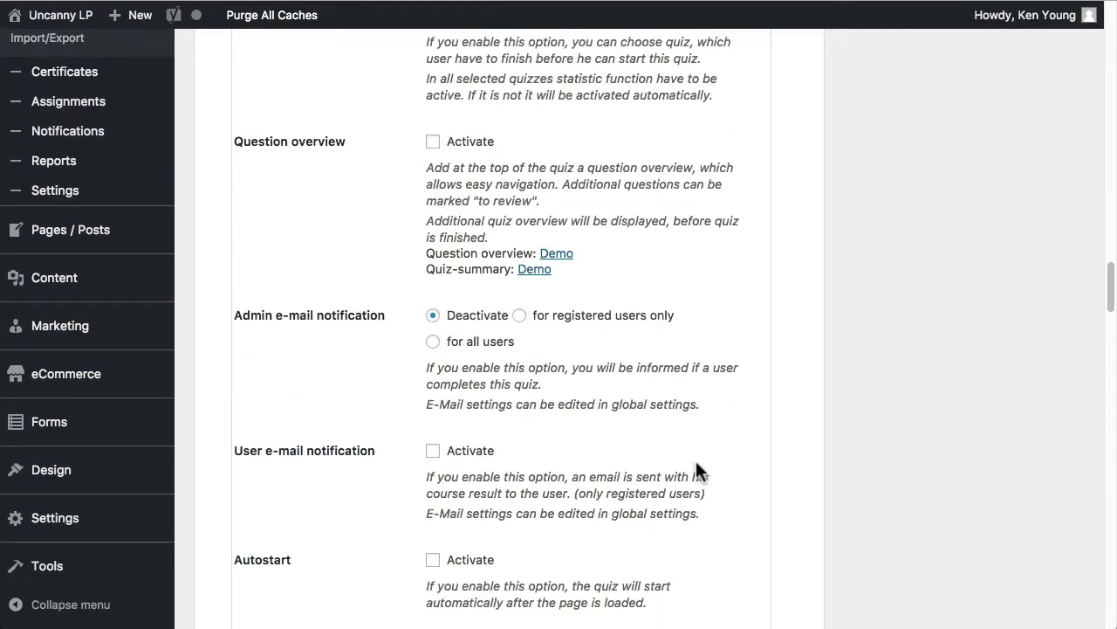
pyautogui.moveTo(1112, 301); pyautogui.dragTo(1109, 39)
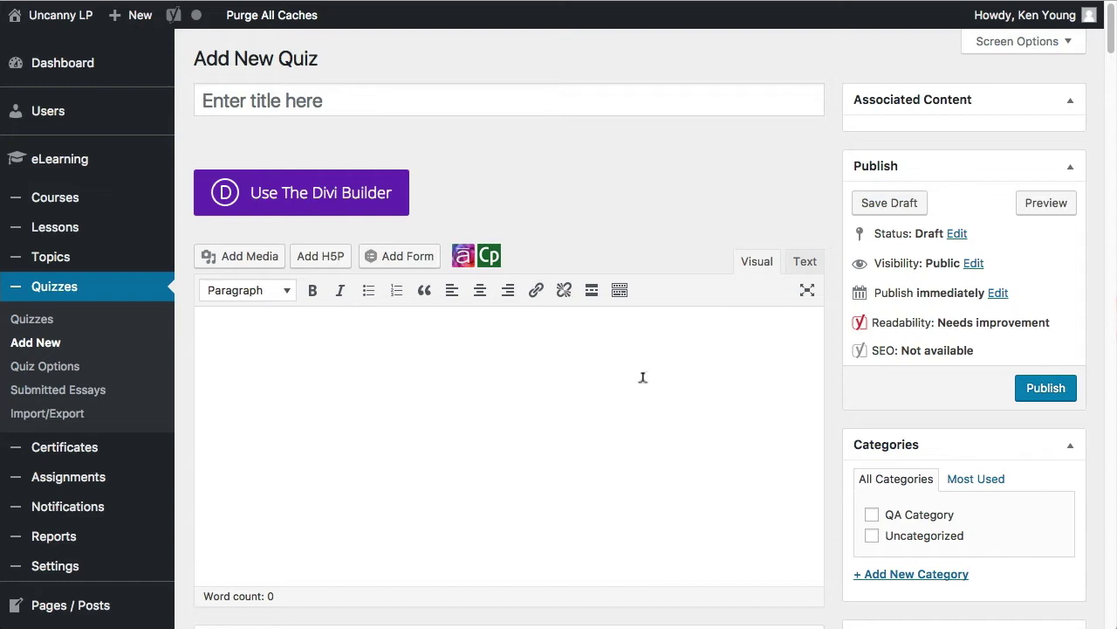
pyautogui.click(525, 98)
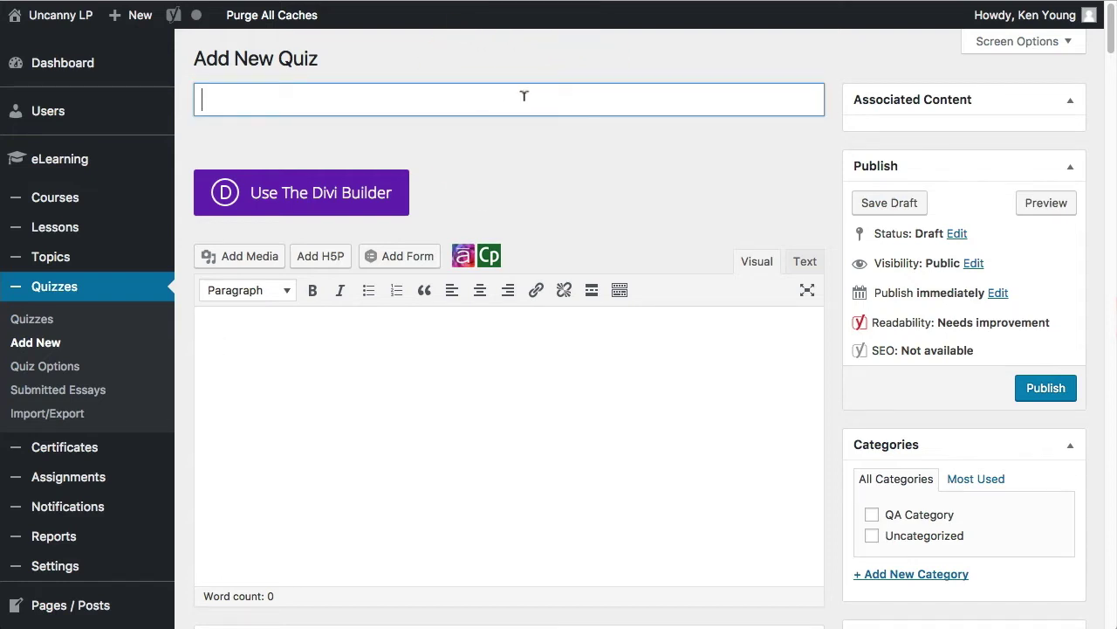
pyautogui.write('Quiz for Scre')
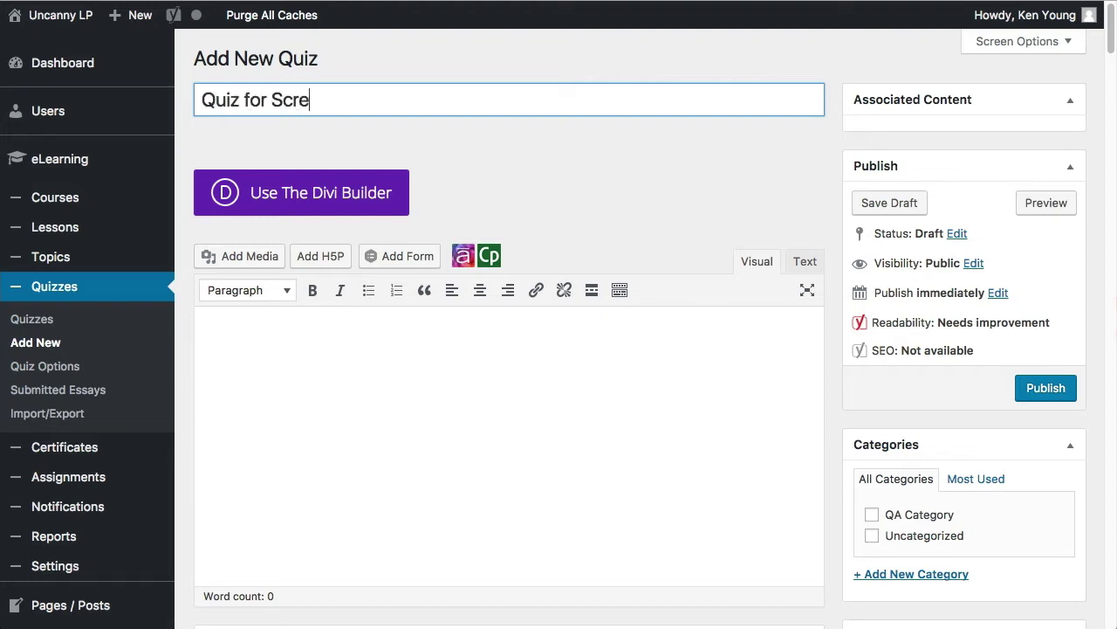
pyautogui.write('encast')
# Step: Enter "This is at the top of each quiz question." as the quiz's body content
pyautogui.click(588, 320)
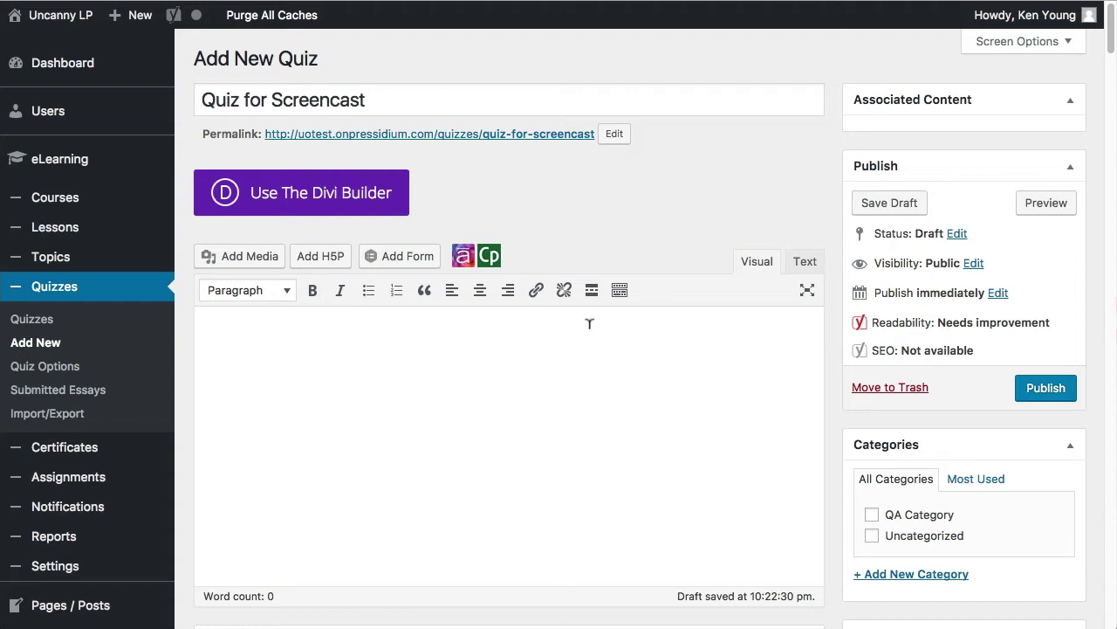
pyautogui.click(620, 364)
pyautogui.write('This is at the top of ea')
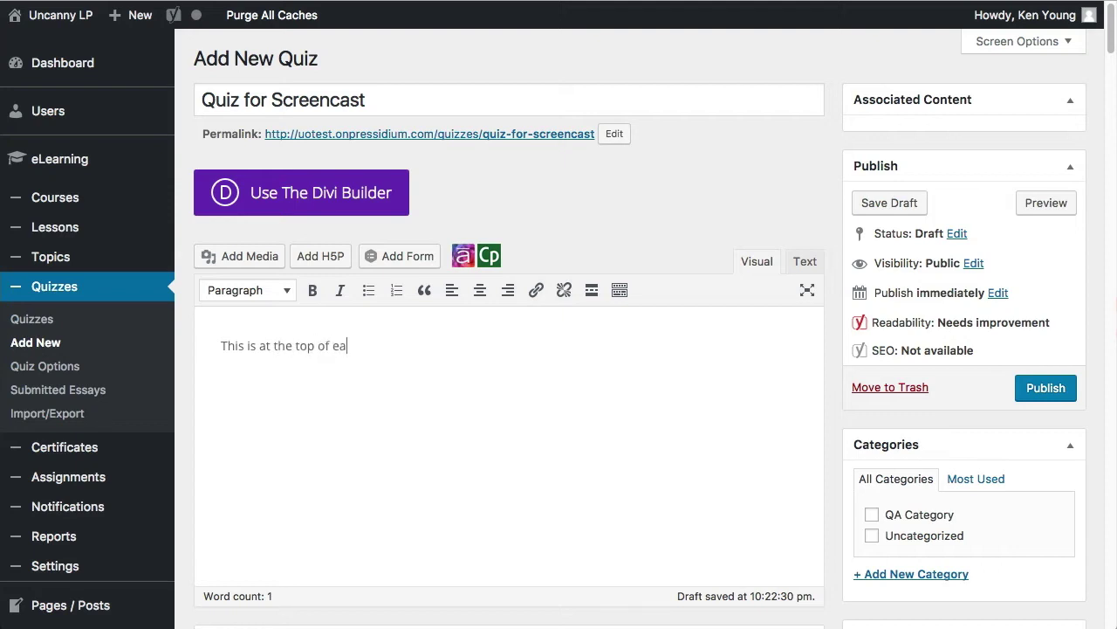
pyautogui.write('ch quiz question.')
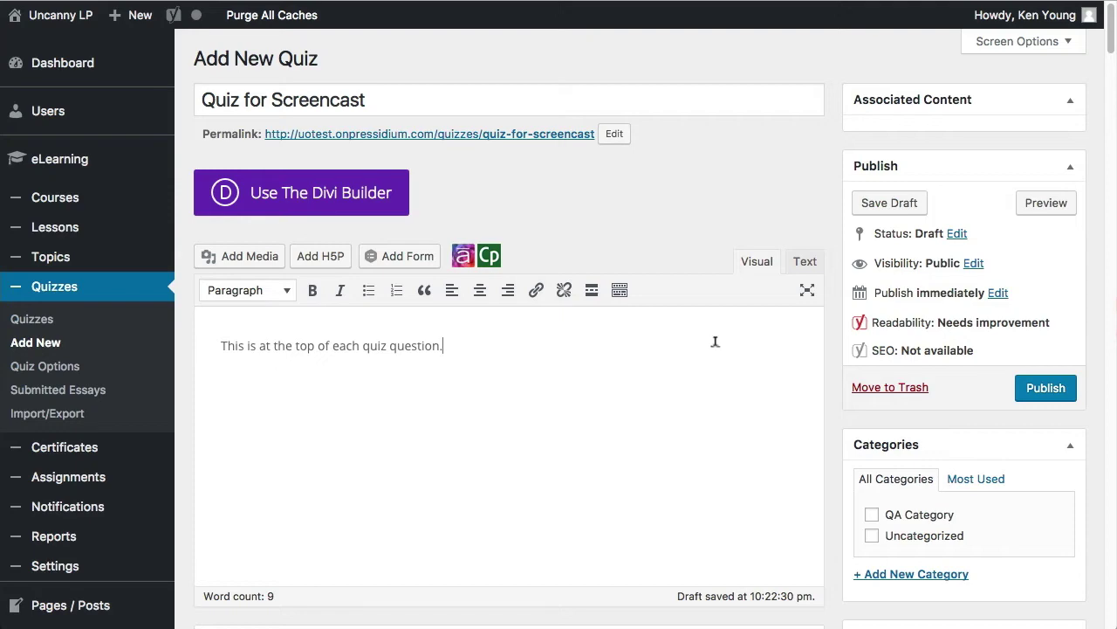
# Step: Examine the quiz's Repeats, Certificate Threshold, Passing Percentage and Associated Certificate settings
pyautogui.scroll(-5, 611, 376)
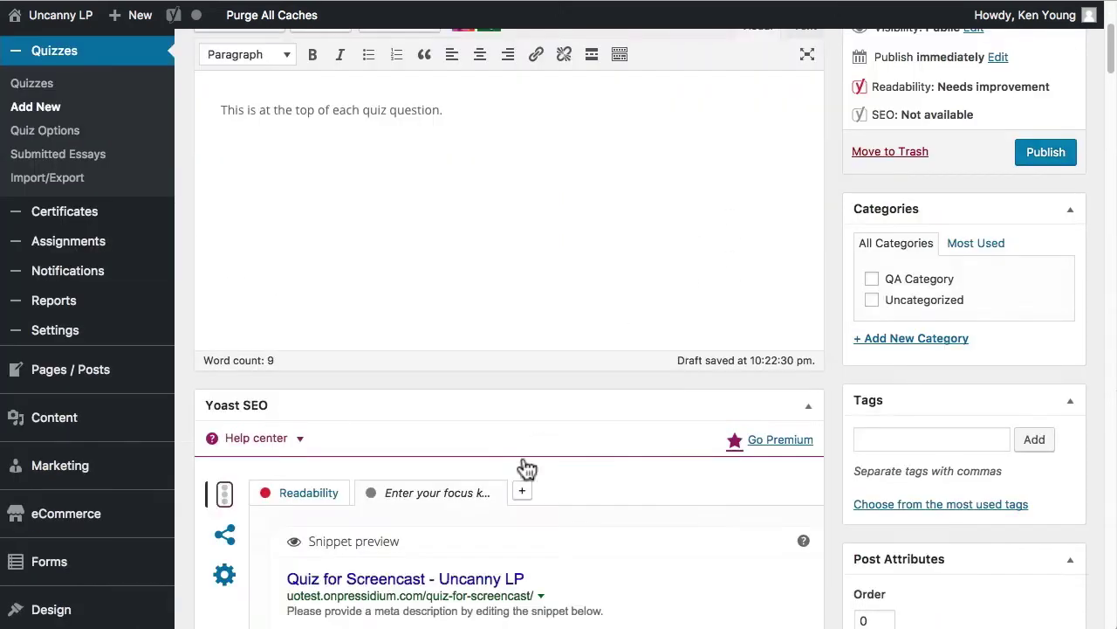
pyautogui.scroll(-10, 544, 356)
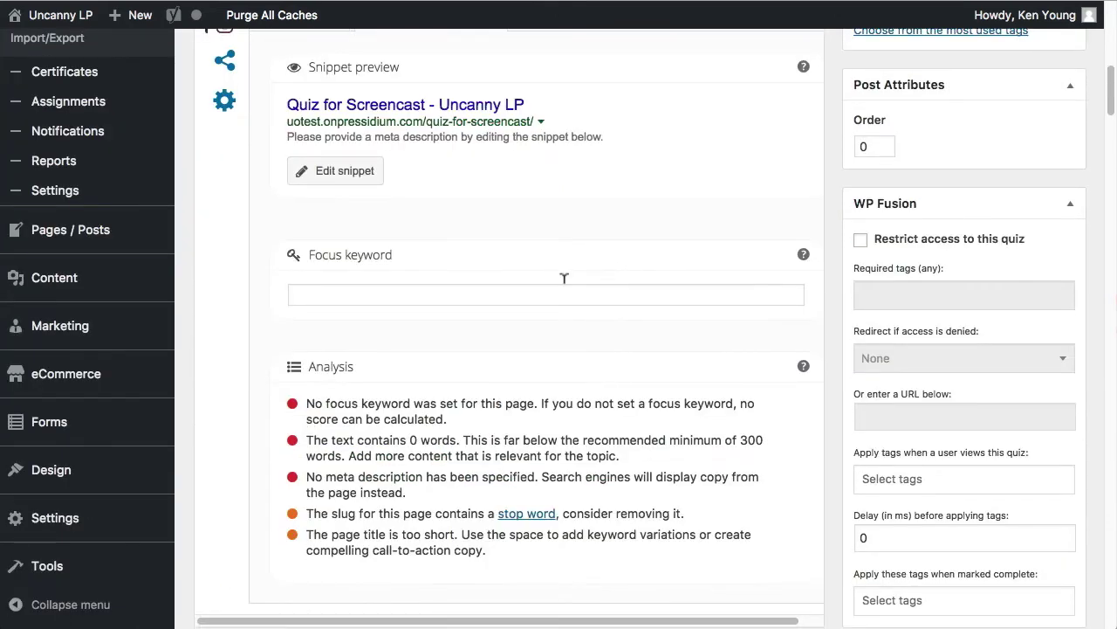
pyautogui.scroll(-4, 641, 279)
pyautogui.scroll(-2, 559, 367)
pyautogui.scroll(-6, 547, 459)
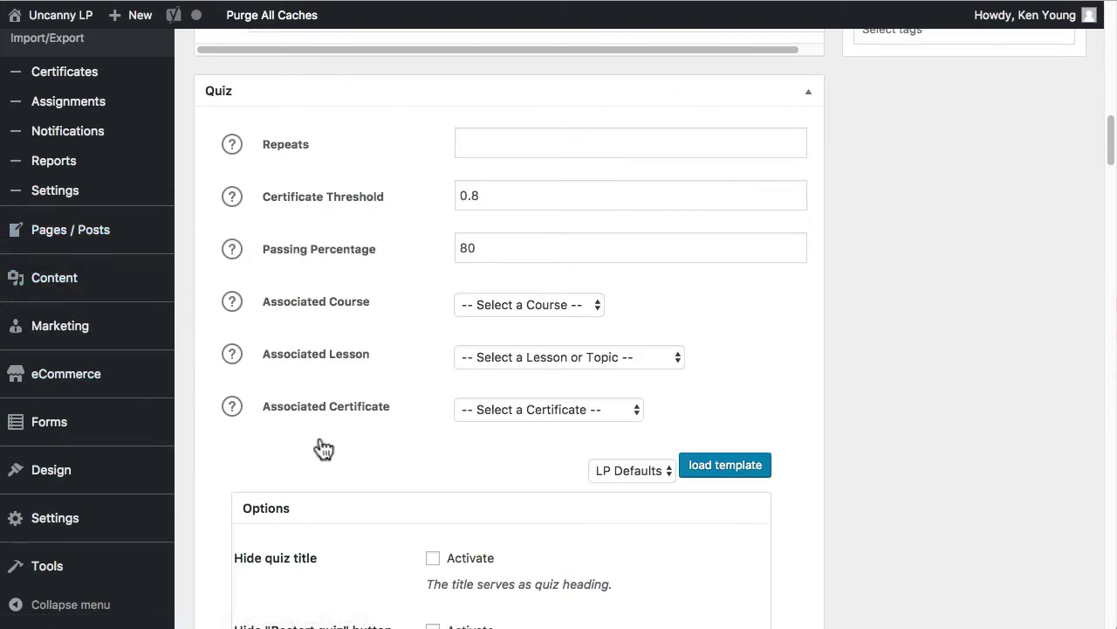
pyautogui.click(486, 140)
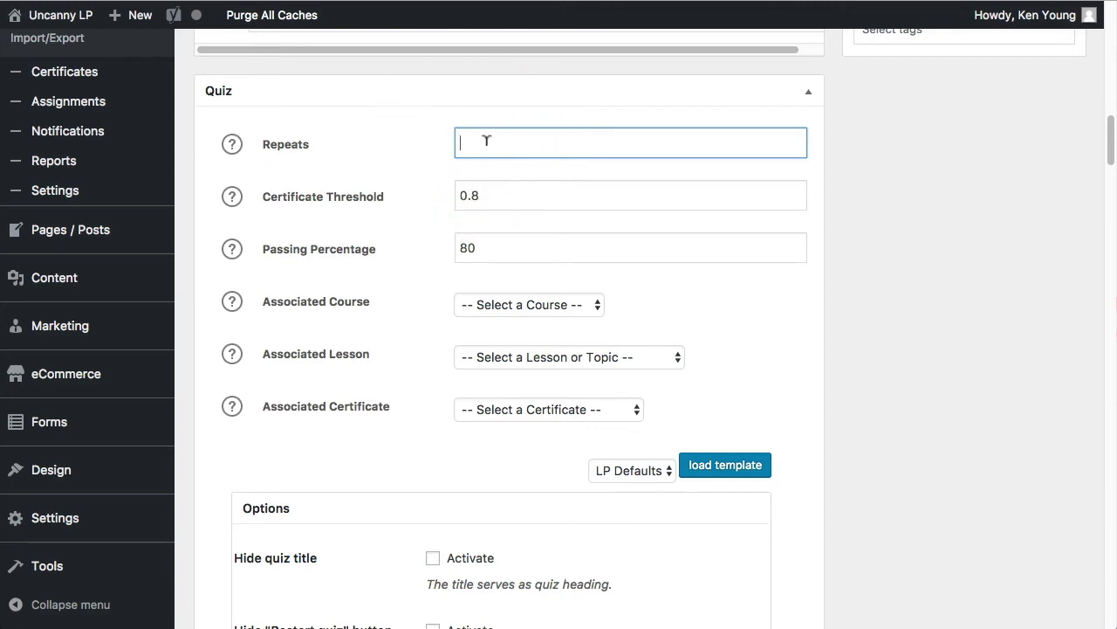
pyautogui.moveTo(498, 195); pyautogui.dragTo(441, 199)
pyautogui.click(487, 194)
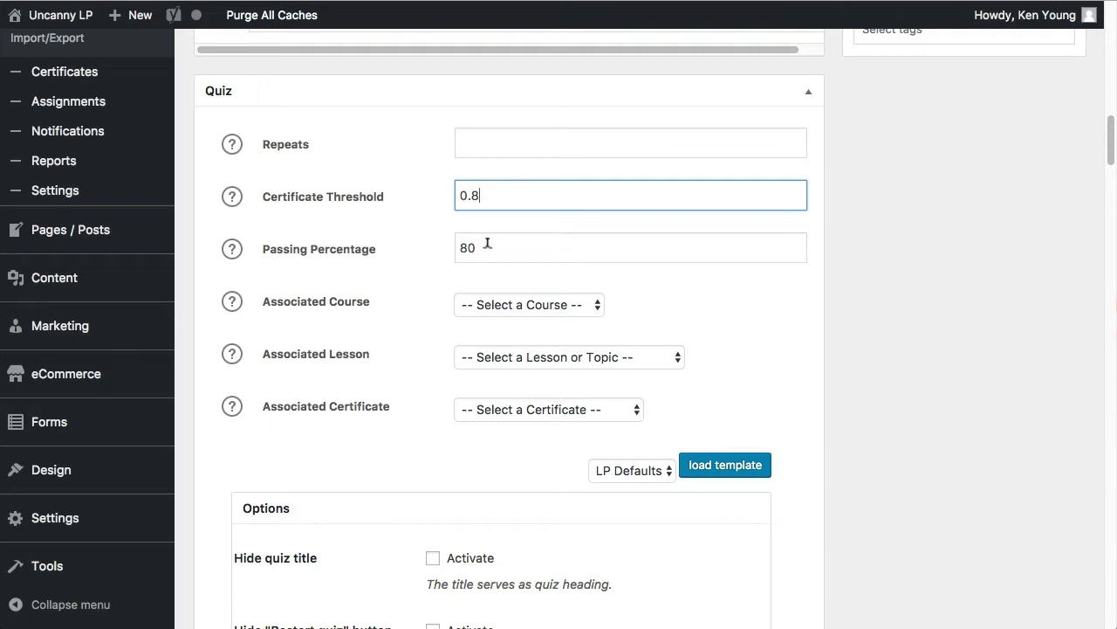
pyautogui.moveTo(521, 241); pyautogui.dragTo(456, 242)
pyautogui.moveTo(506, 190); pyautogui.dragTo(403, 179)
pyautogui.click(506, 248)
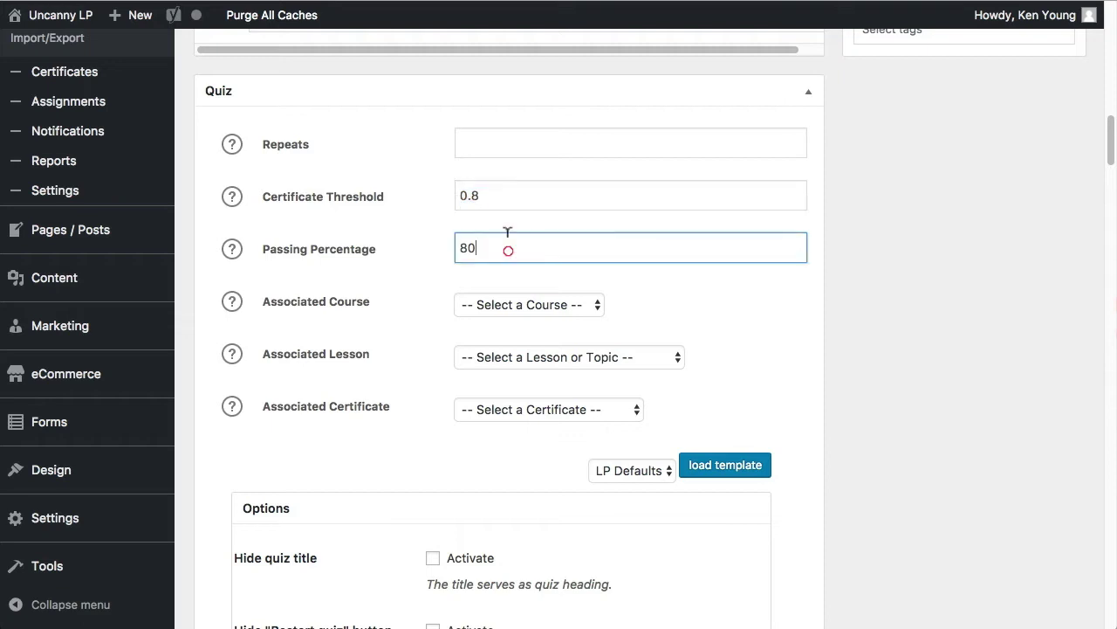
pyautogui.moveTo(506, 189); pyautogui.dragTo(442, 180)
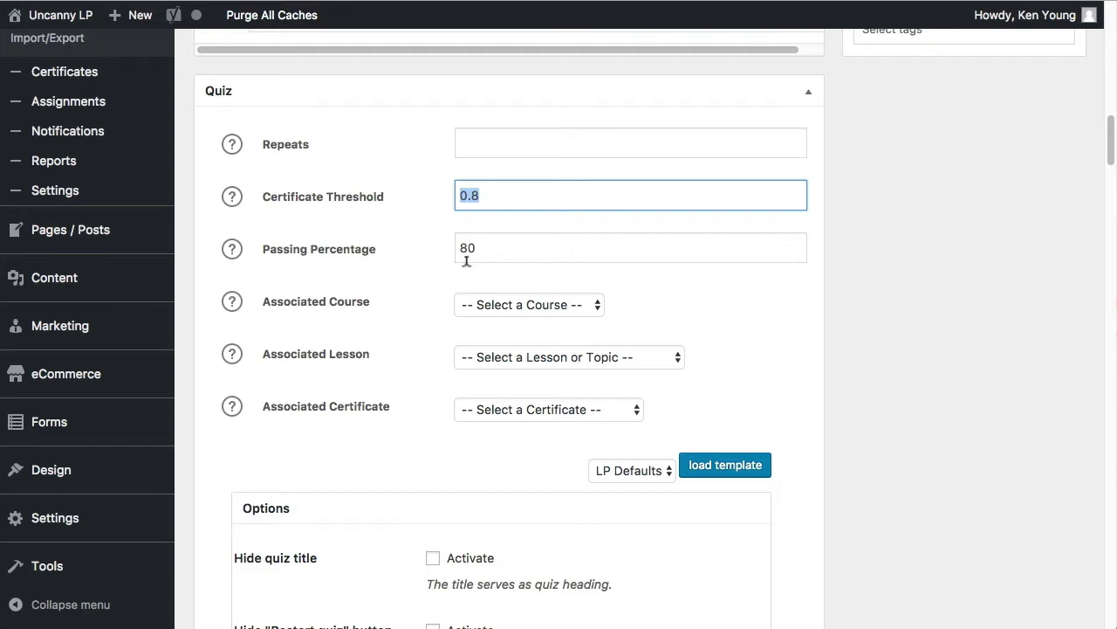
pyautogui.click(537, 415)
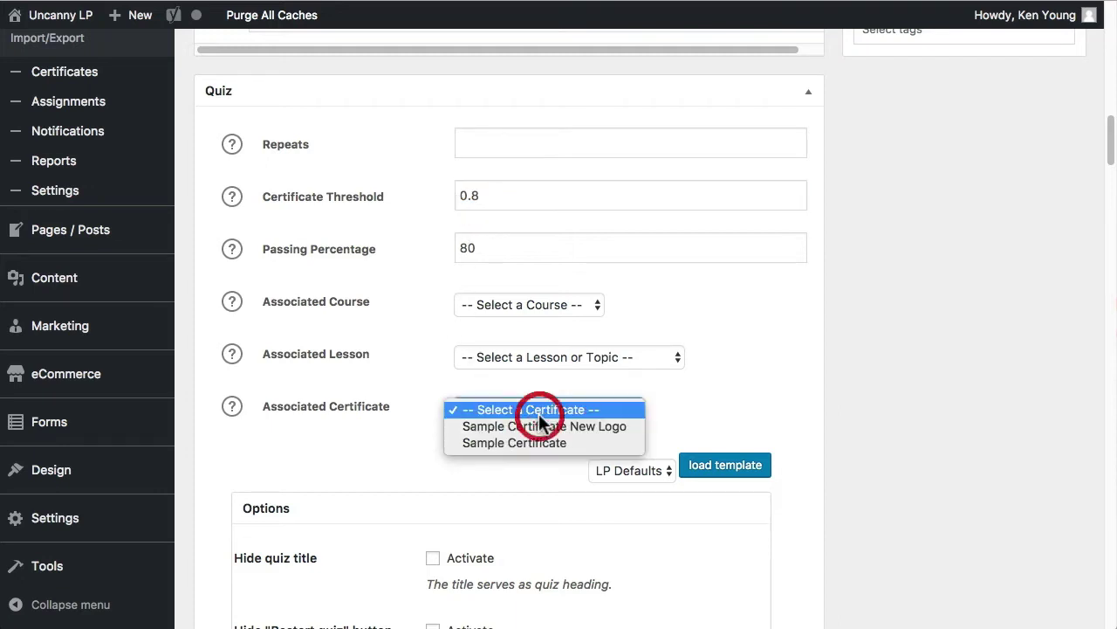
pyautogui.click(751, 395)
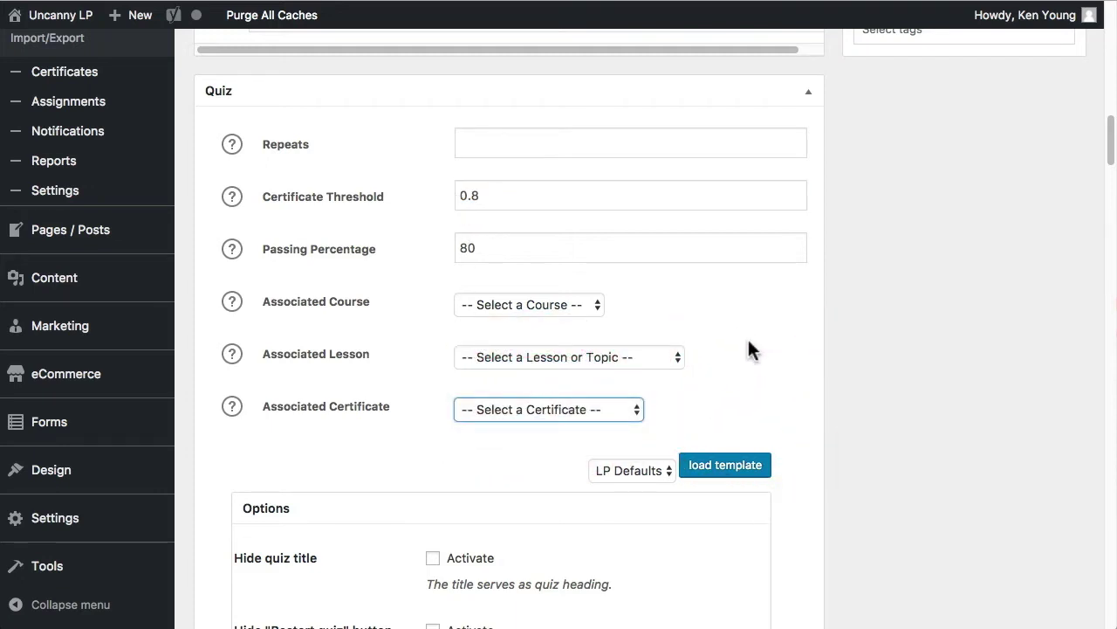
pyautogui.click(410, 194)
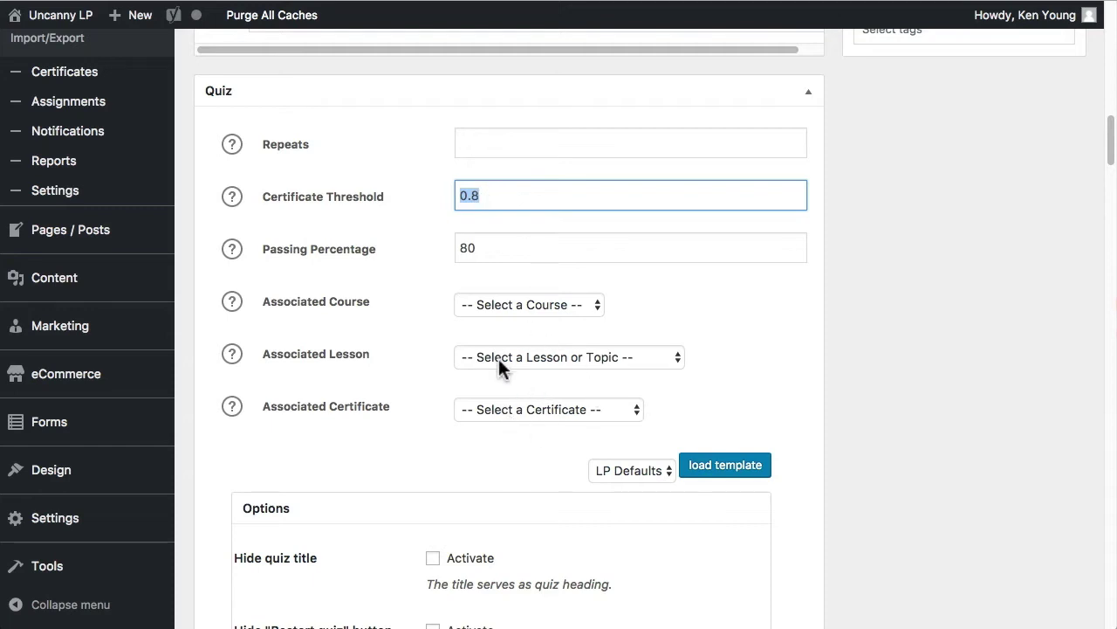
pyautogui.moveTo(522, 197); pyautogui.dragTo(457, 239)
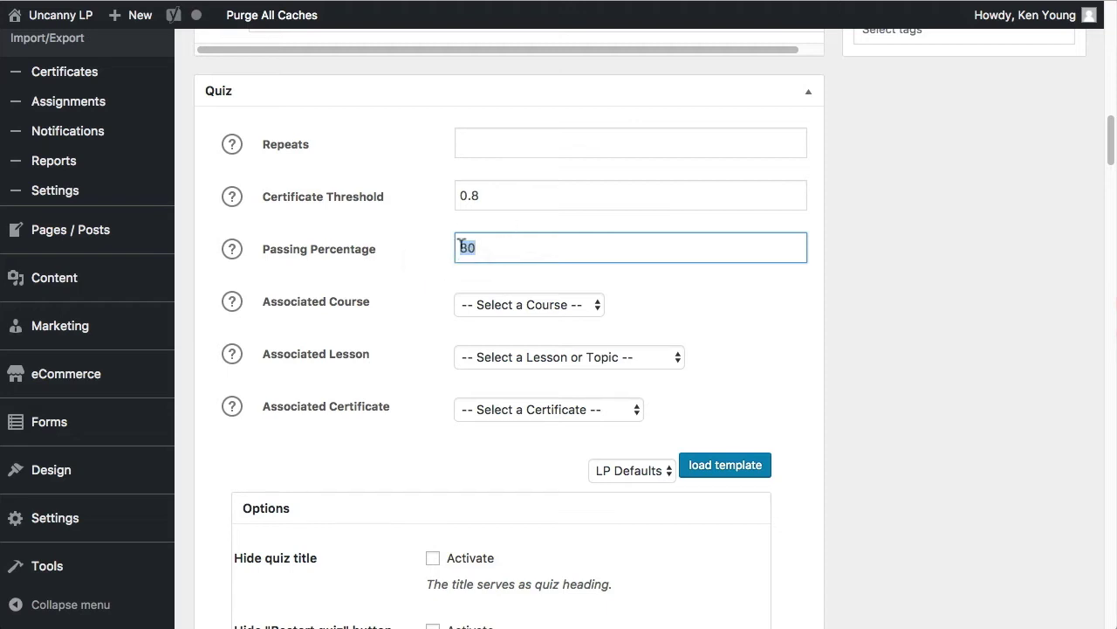
# Step: Associate the quiz with the course "Course for Screencast" and the topic "This is a sample screencast topic"
pyautogui.click(551, 306)
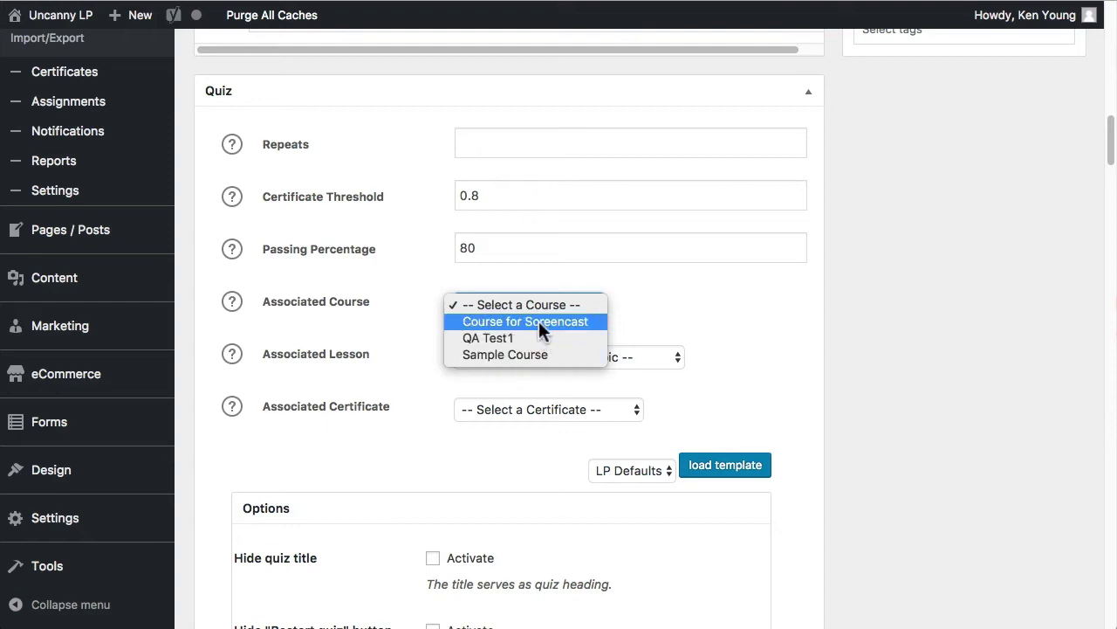
pyautogui.click(538, 321)
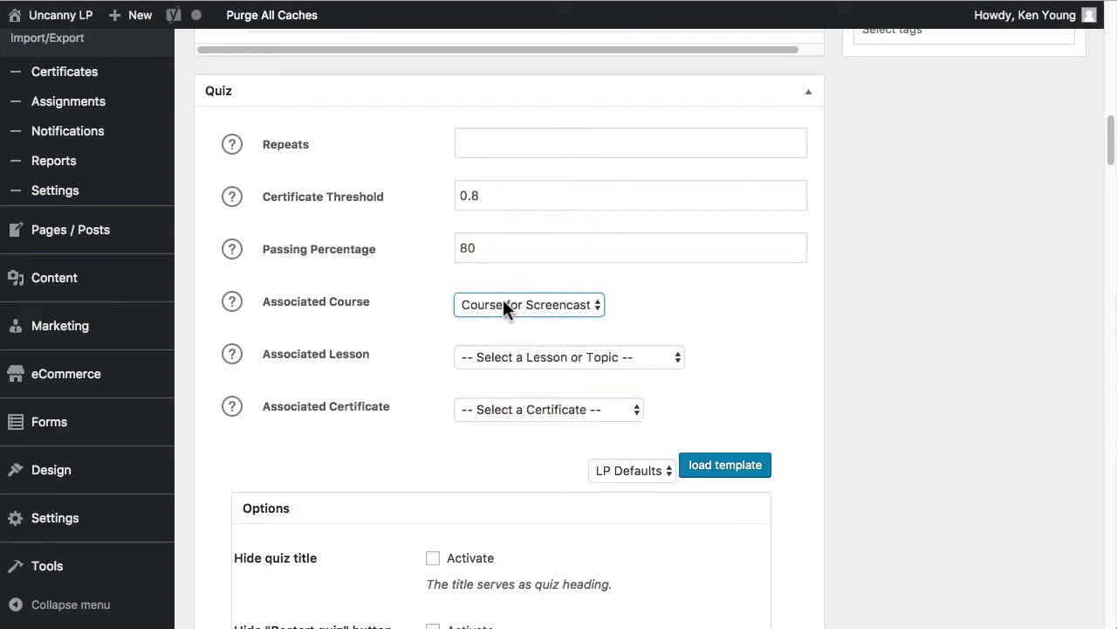
pyautogui.click(589, 356)
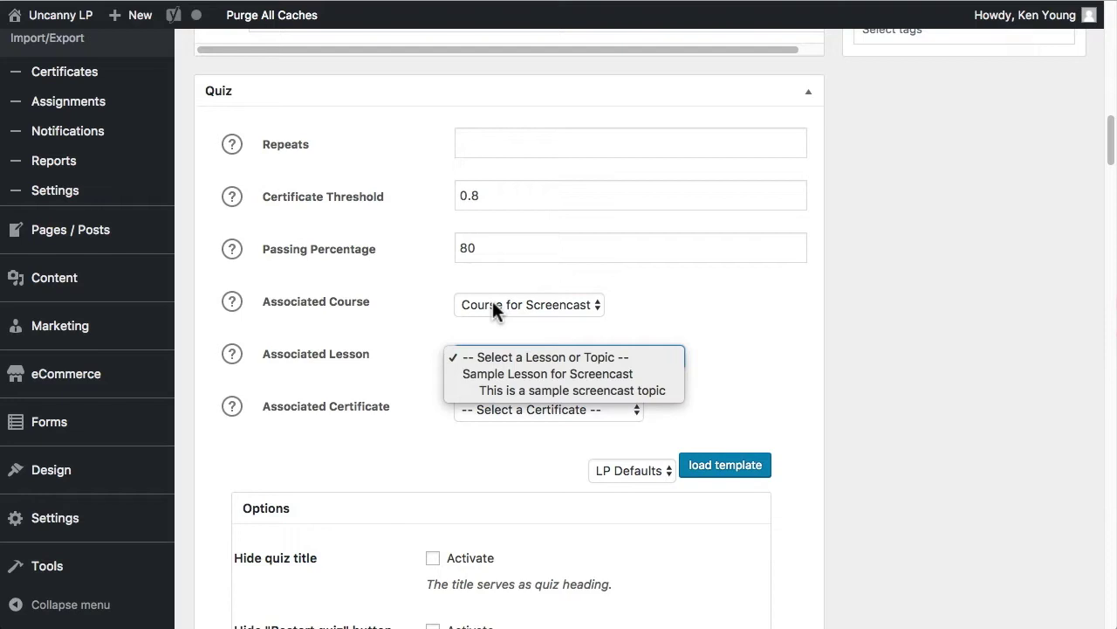
pyautogui.click(522, 391)
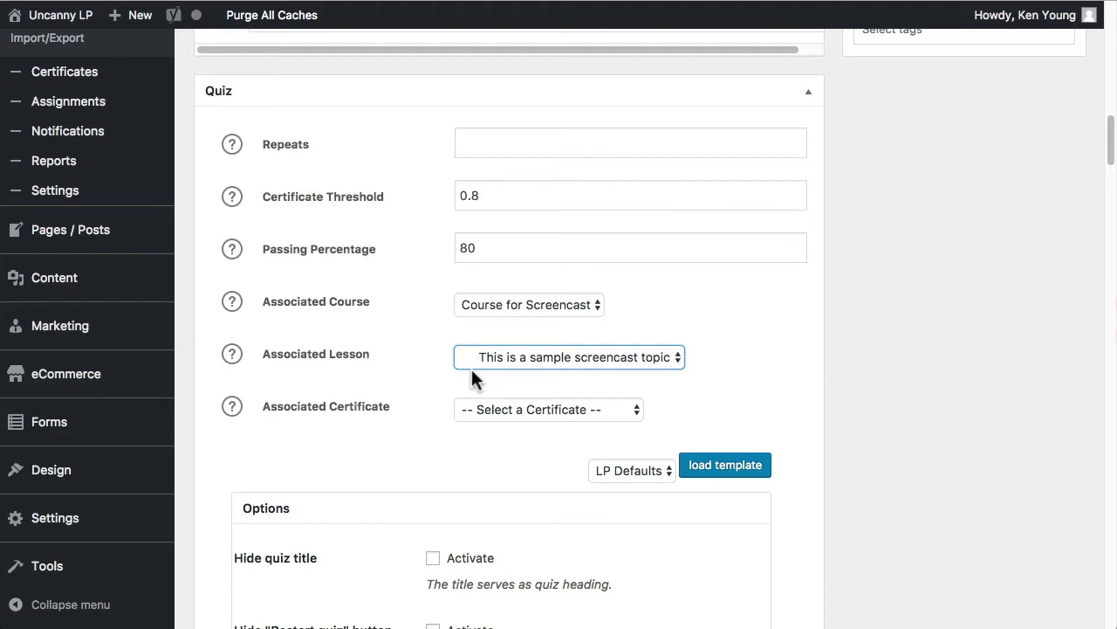
# Step: Publish the new quiz with its course and topic associations
pyautogui.scroll(10, 911, 356)
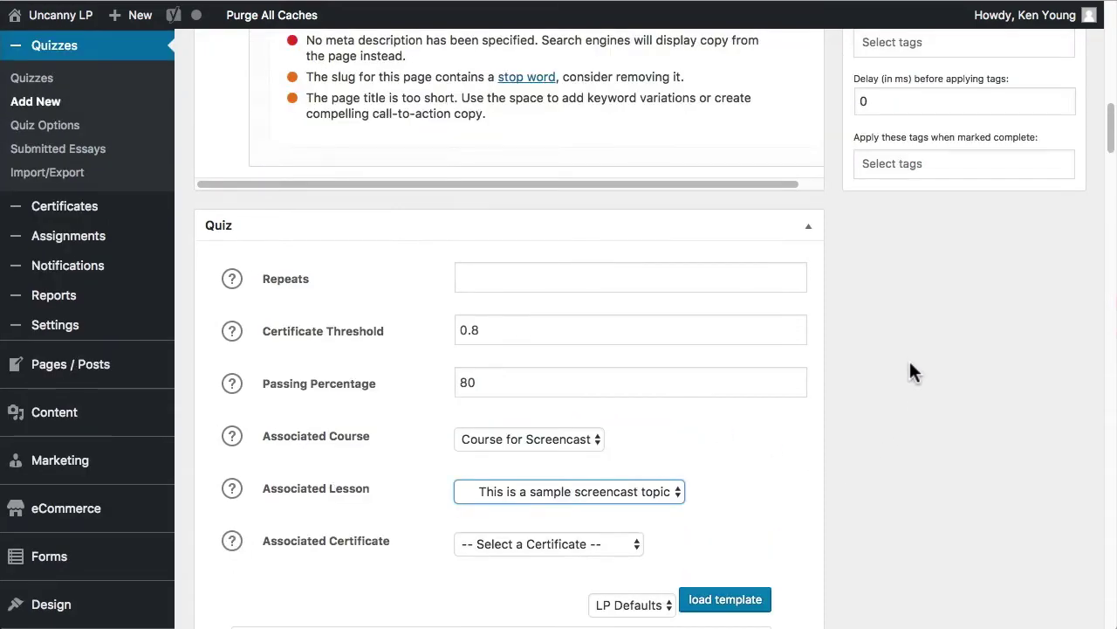
pyautogui.scroll(8, 895, 381)
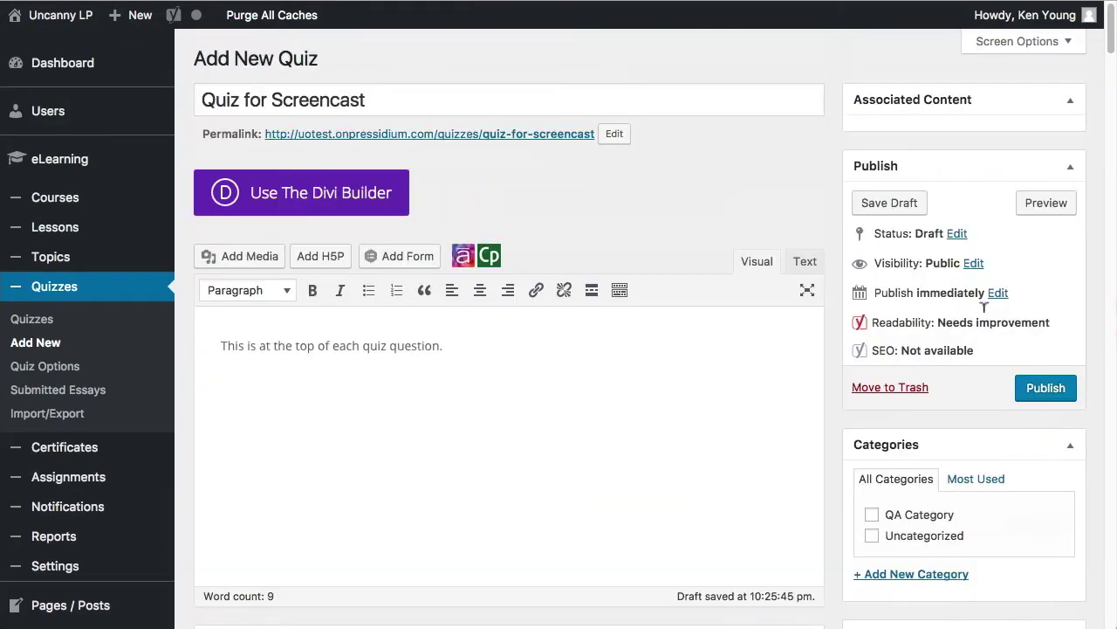
pyautogui.click(1022, 387)
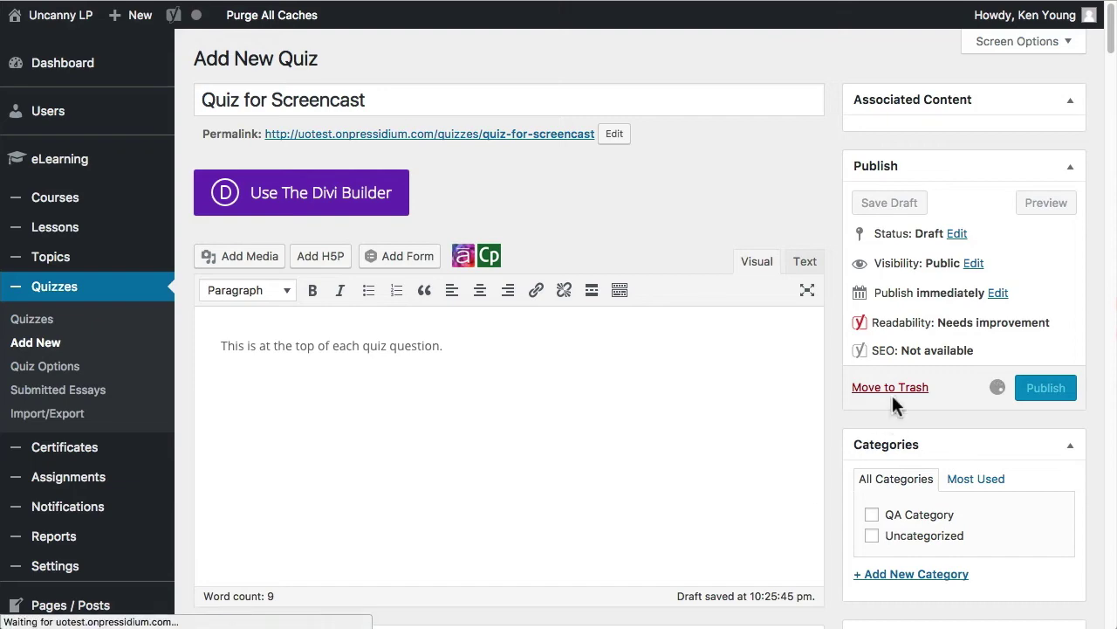
# Step: Review the published quiz's display options and the settings templates available for loading
pyautogui.scroll(-5, 873, 480)
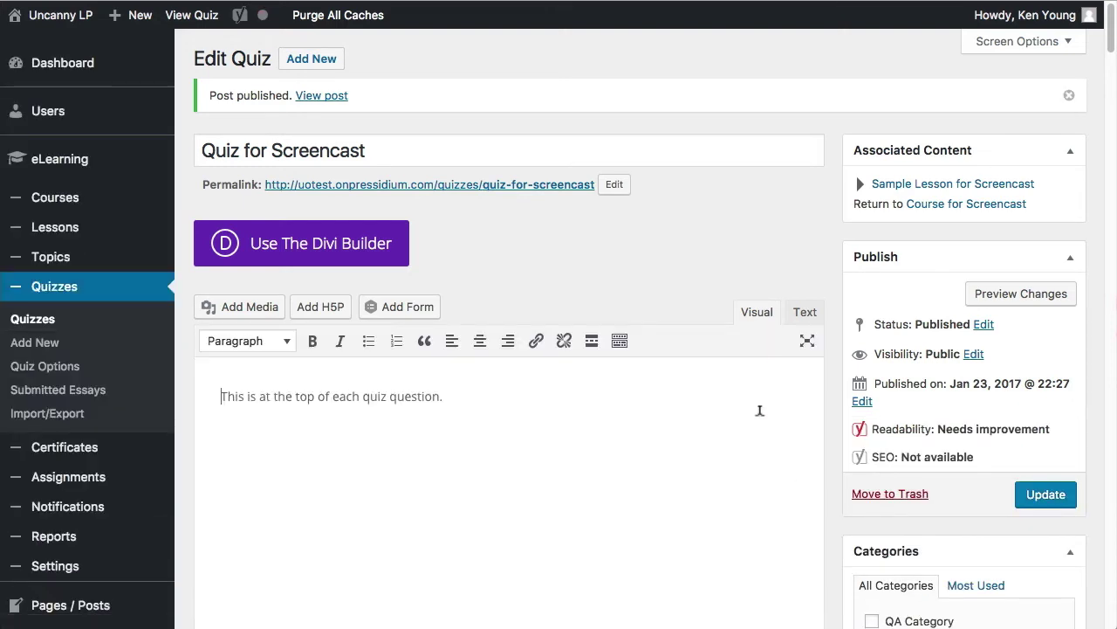
pyautogui.scroll(-20, 760, 411)
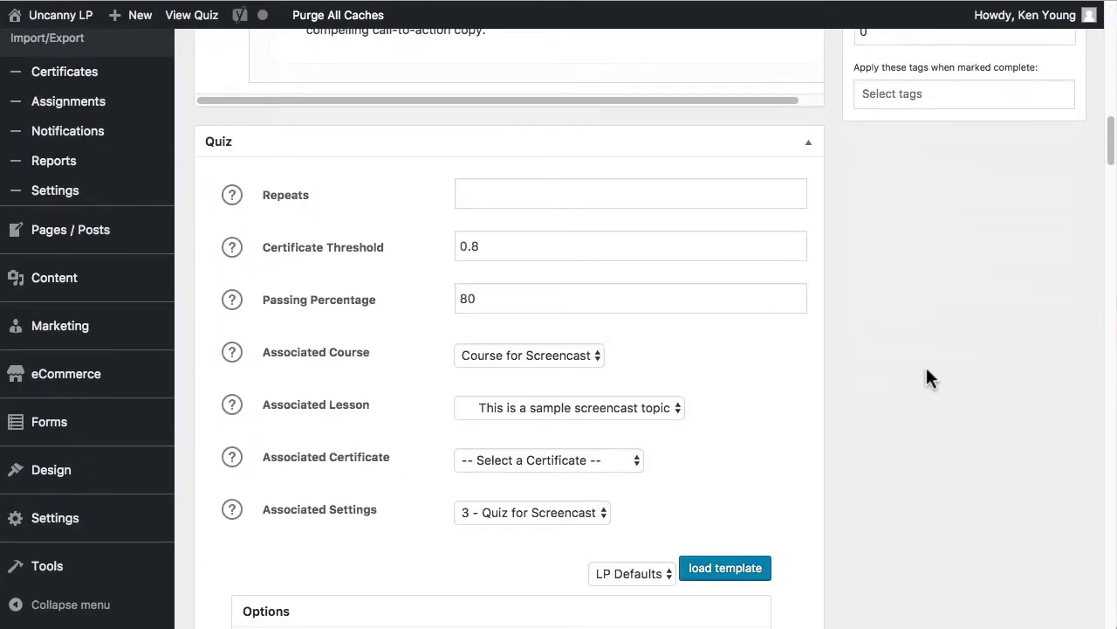
pyautogui.scroll(-6, 927, 375)
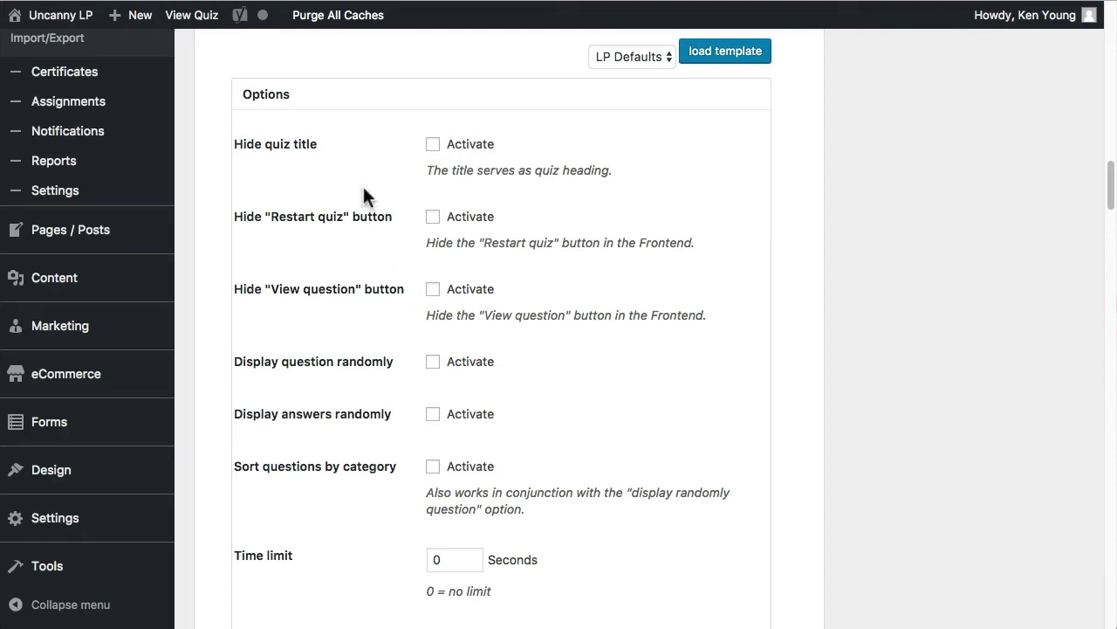
pyautogui.scroll(3, 503, 307)
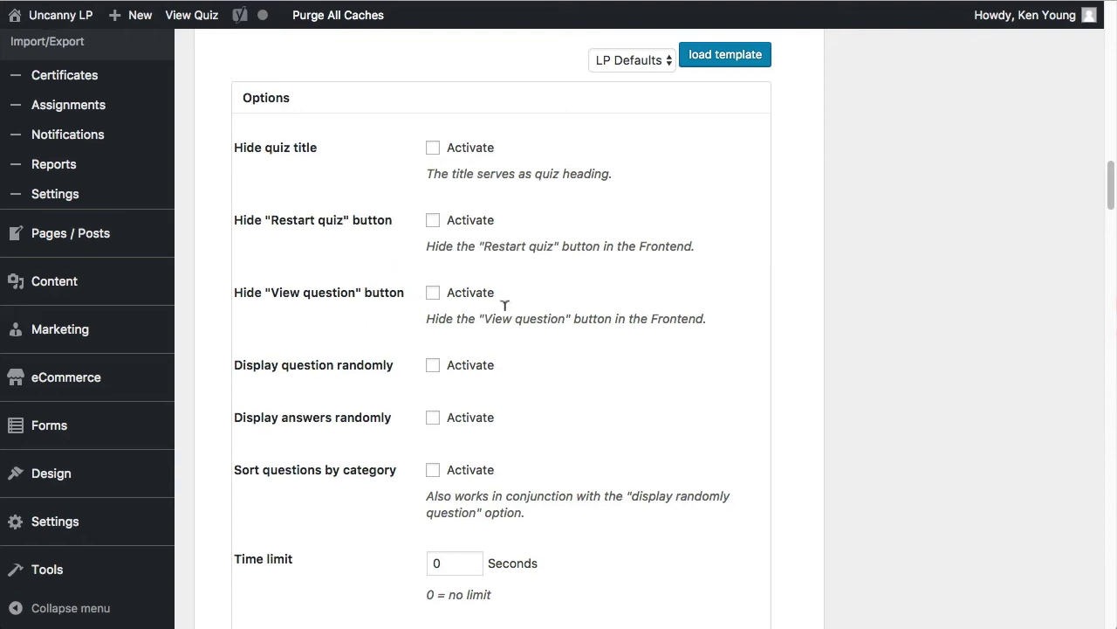
pyautogui.click(641, 179)
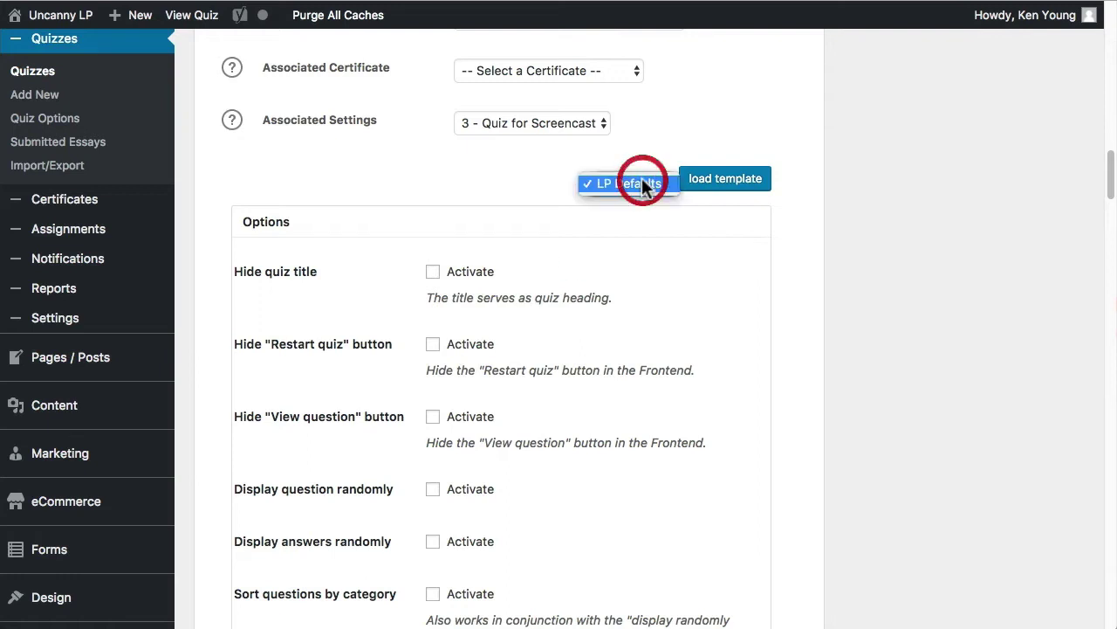
pyautogui.click(699, 218)
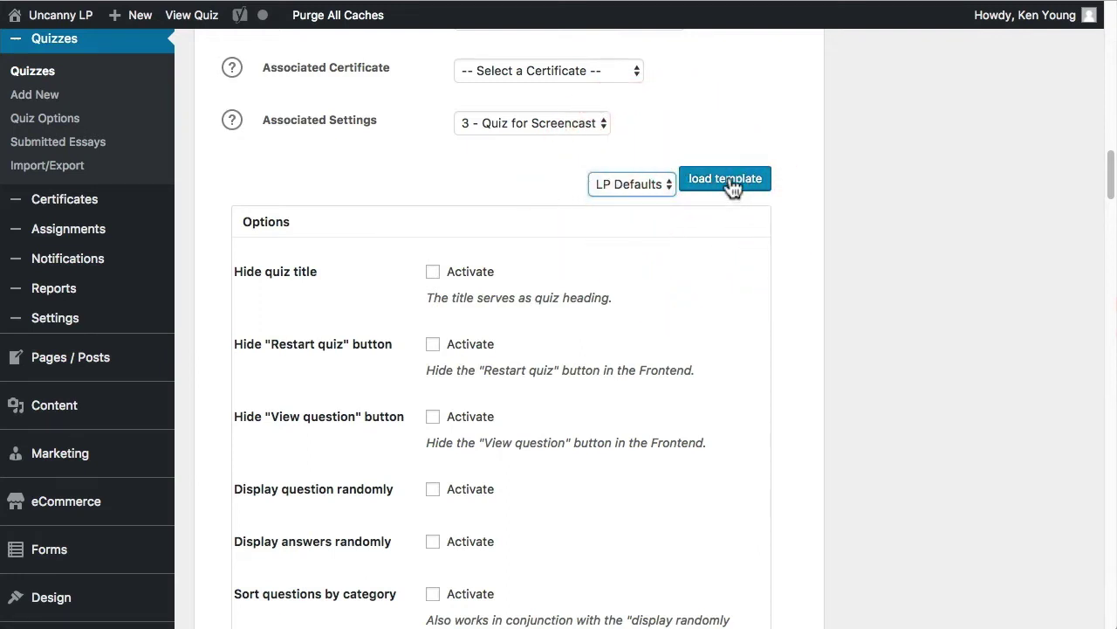
# Step: Load the LP Defaults settings template into the quiz
pyautogui.click(732, 187)
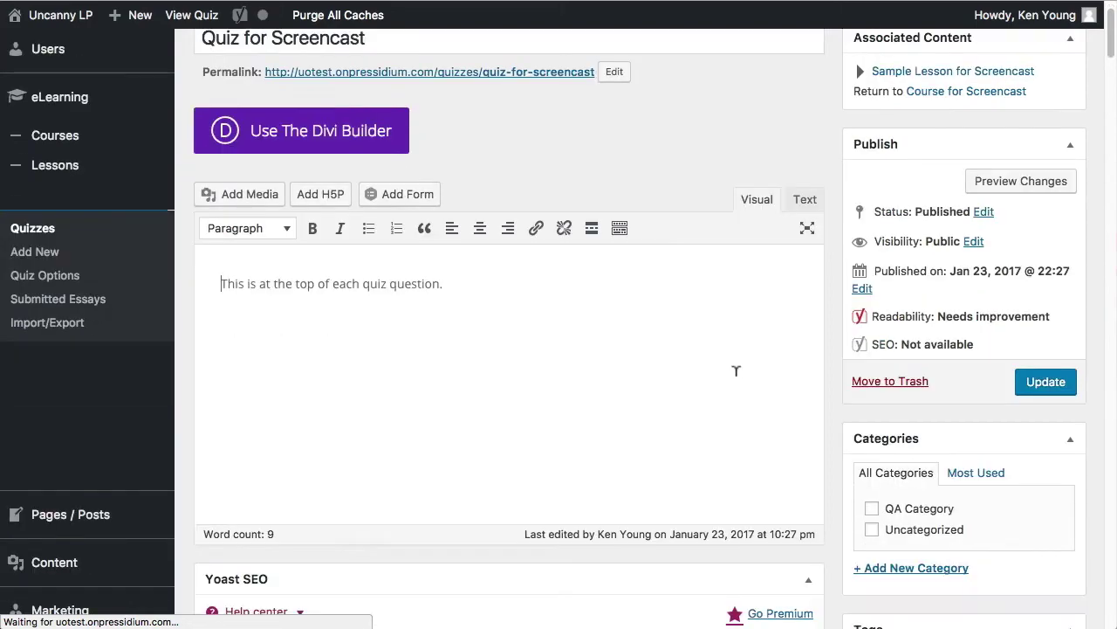
pyautogui.scroll(-15, 736, 375)
pyautogui.scroll(-5, 735, 384)
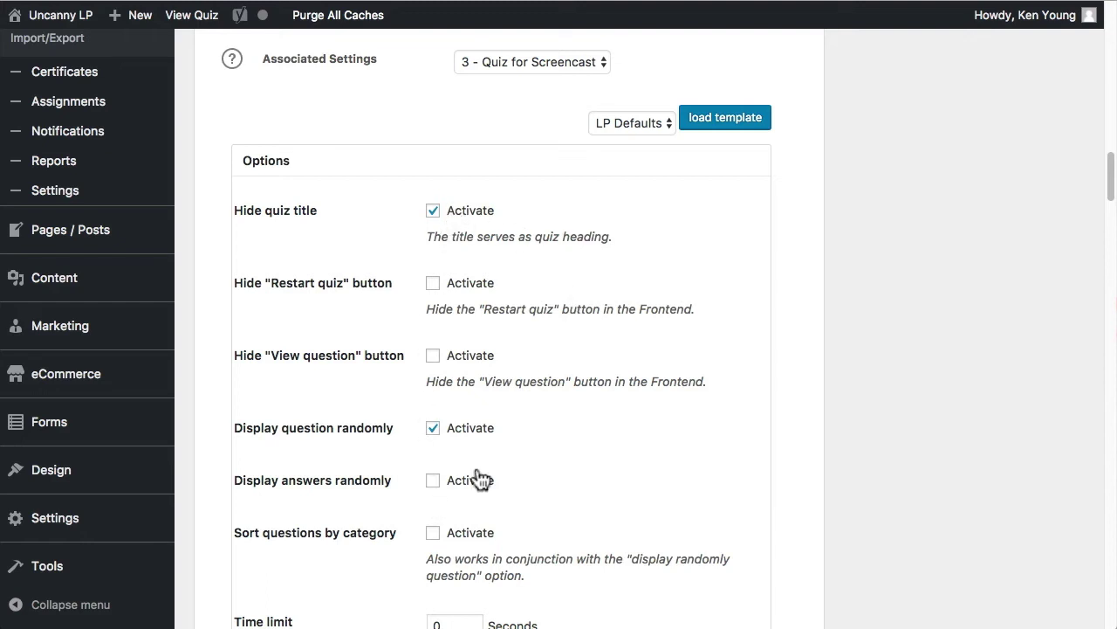
# Step: Examine the loaded quiz options, including random question display, Statistics, Autostart, Question-Options, Quiz-Mode, Leaderboard and Custom fields
pyautogui.scroll(-1, 301, 297)
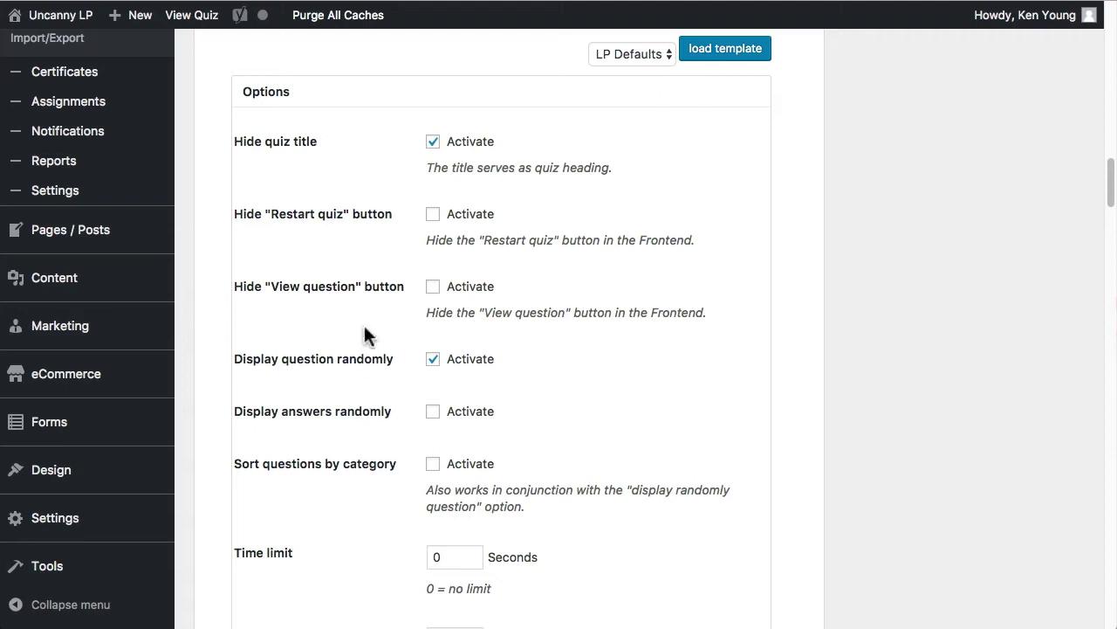
pyautogui.click(433, 358)
pyautogui.click(433, 358)
pyautogui.scroll(-7, 773, 401)
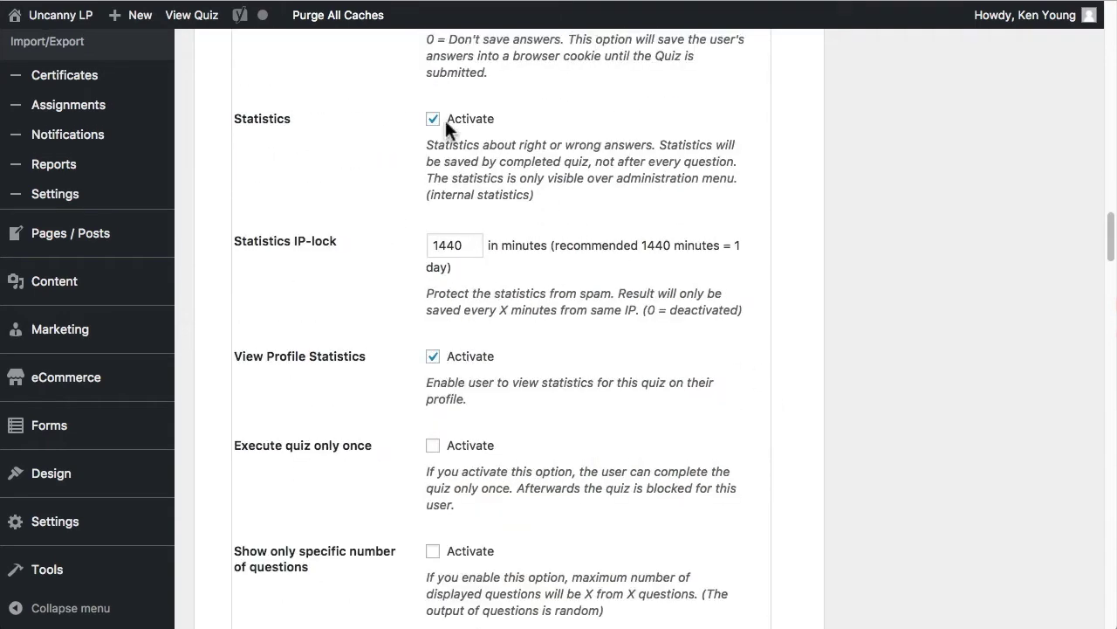
pyautogui.scroll(1, 605, 370)
pyautogui.scroll(-2, 646, 397)
pyautogui.scroll(-8, 643, 400)
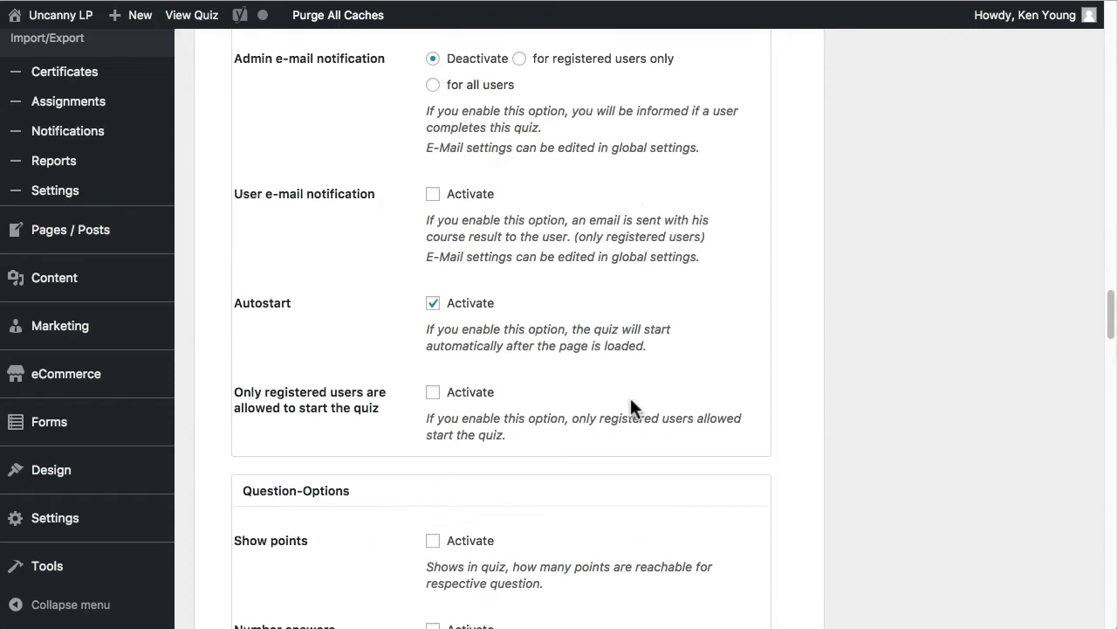
pyautogui.click(433, 306)
pyautogui.click(433, 306)
pyautogui.scroll(2, 586, 295)
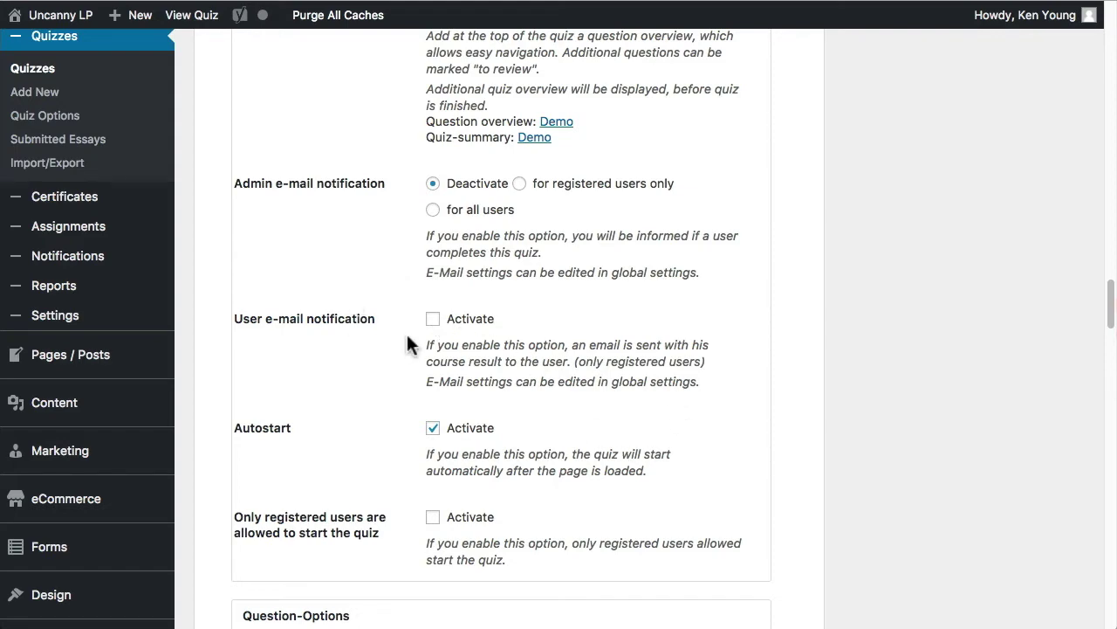
pyautogui.scroll(-6, 691, 371)
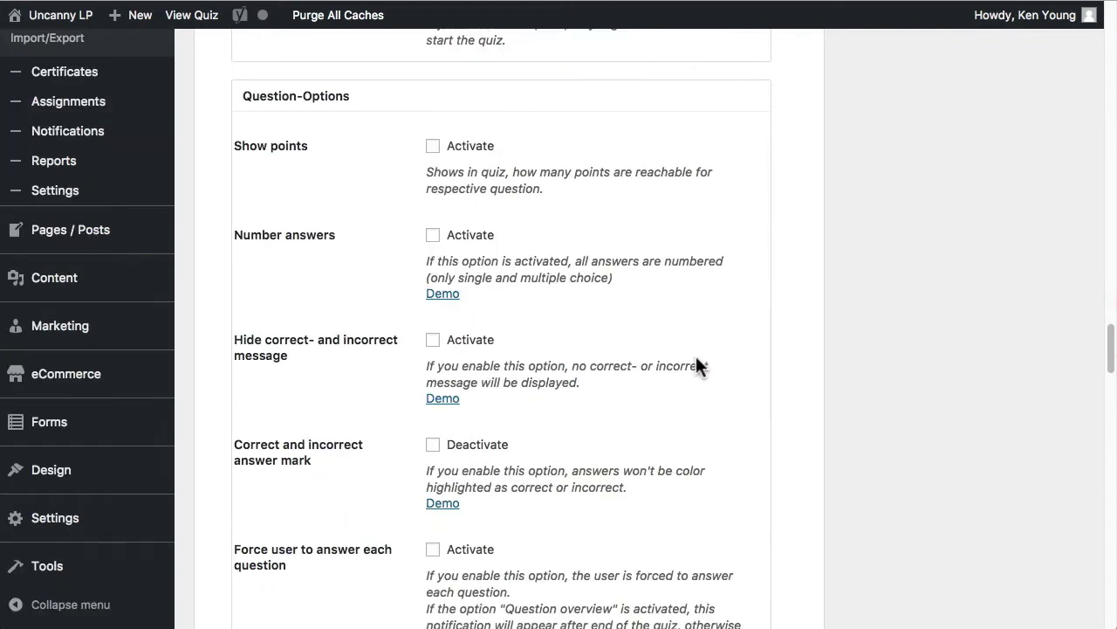
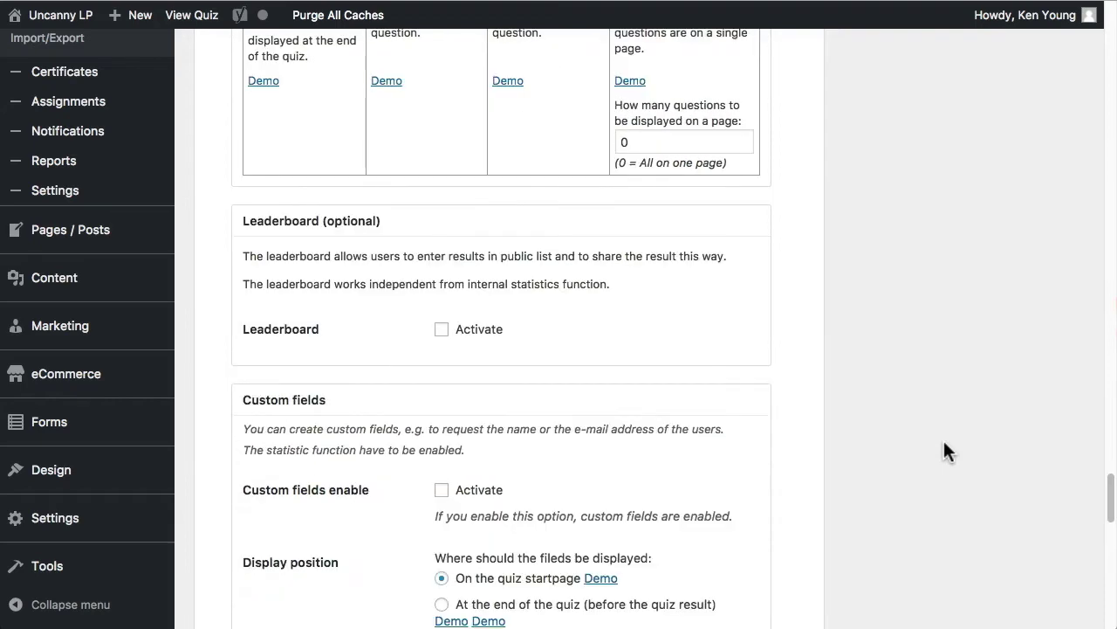
pyautogui.scroll(5, 943, 442)
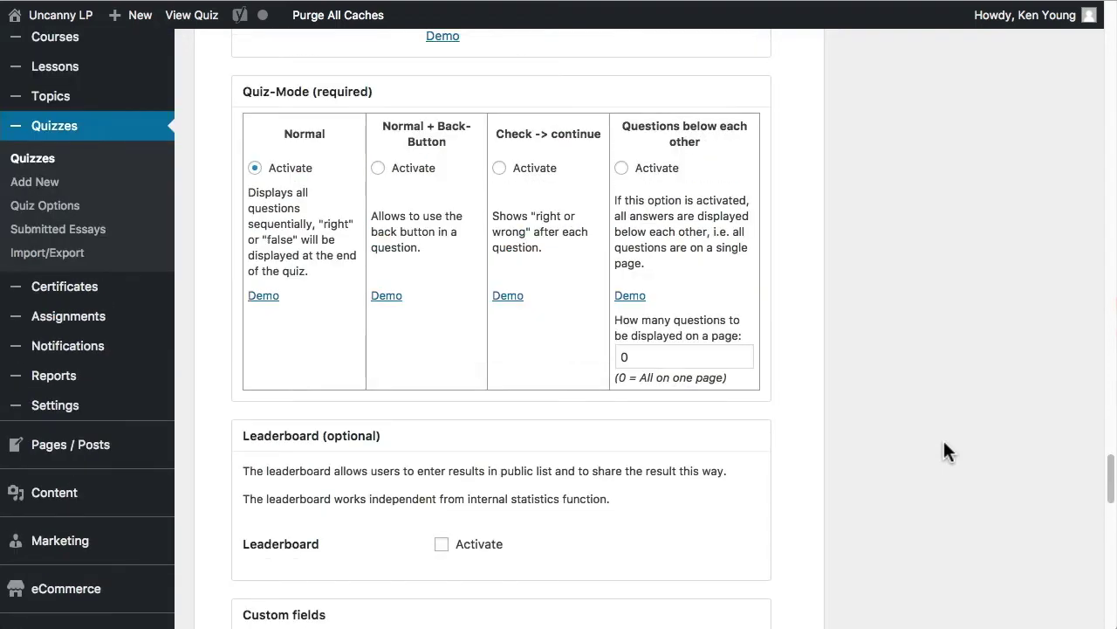
pyautogui.scroll(-6, 900, 452)
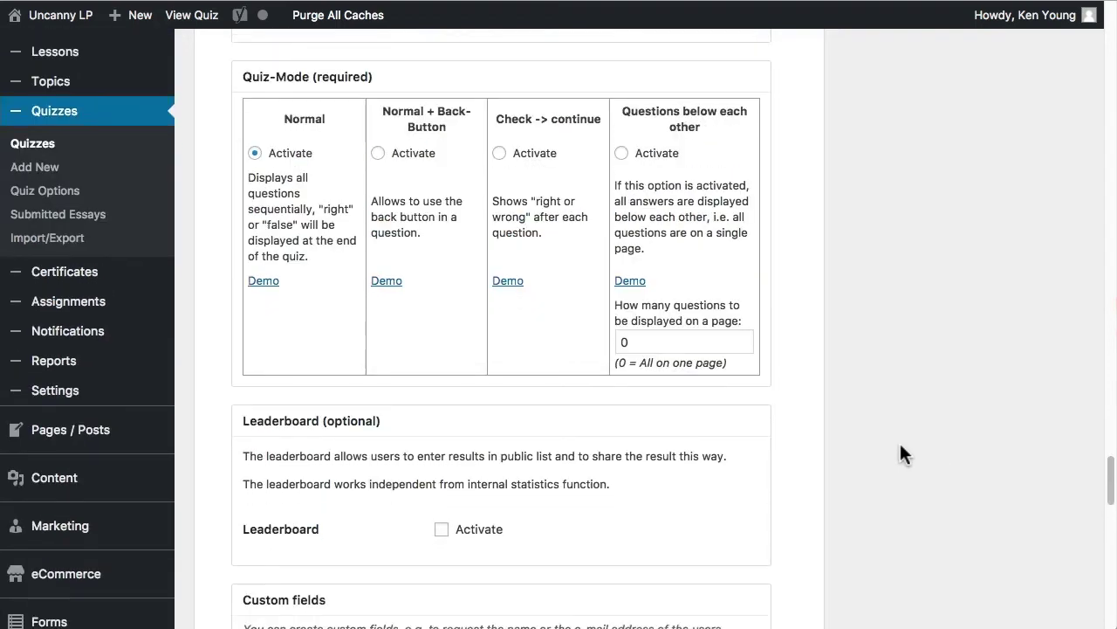
pyautogui.scroll(-3, 897, 453)
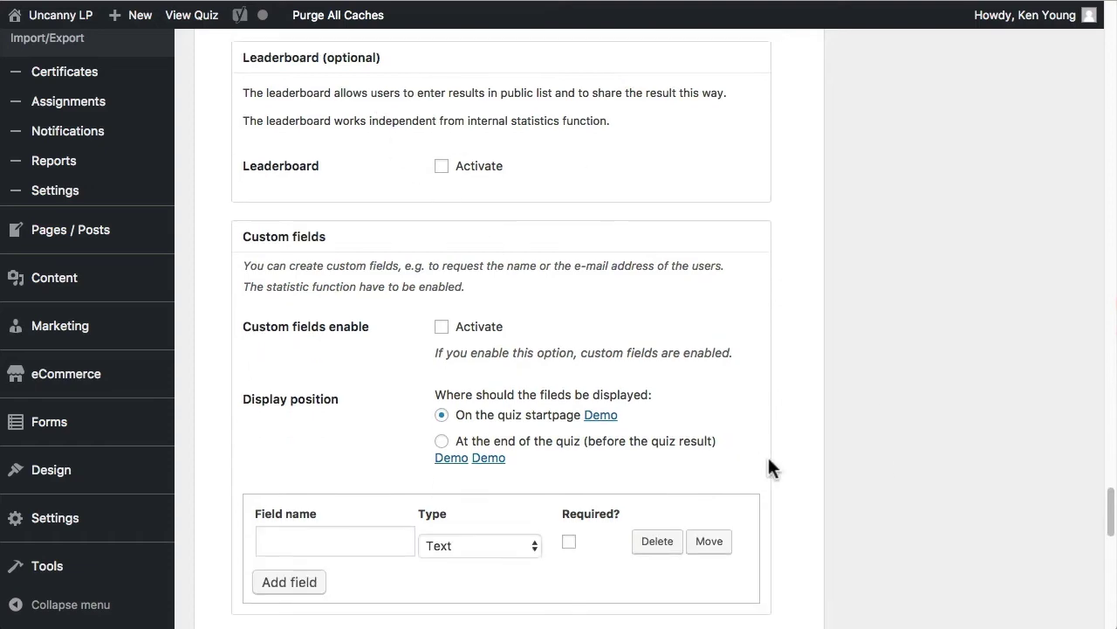
pyautogui.scroll(-12, 816, 419)
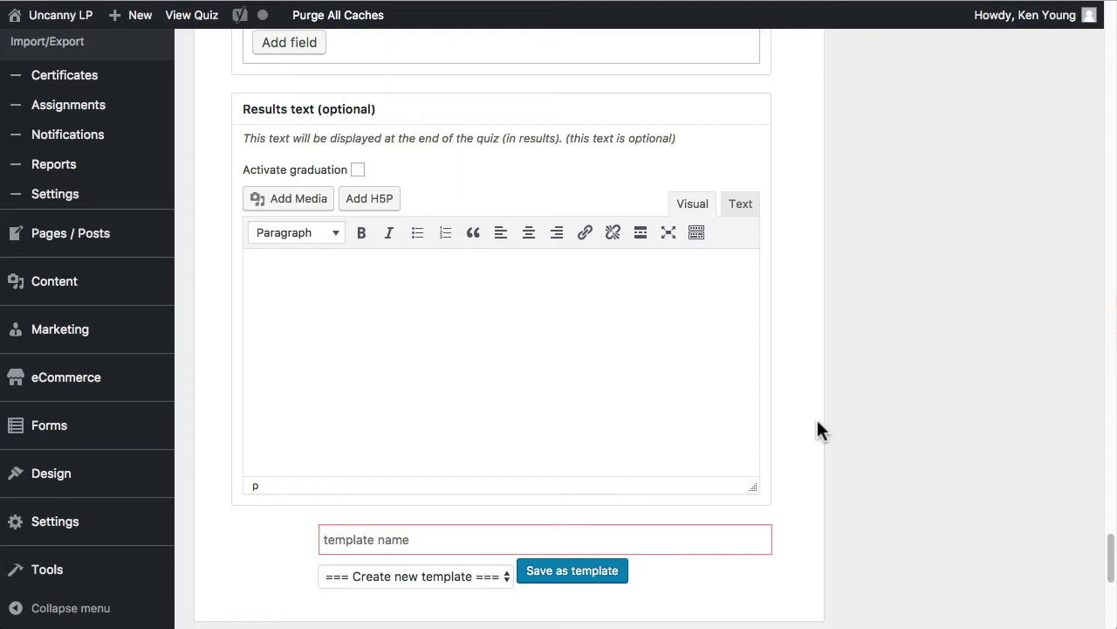
# Step: Try graduated results text with a level starting from 80 percent, and deactivate graduation again
pyautogui.click(358, 171)
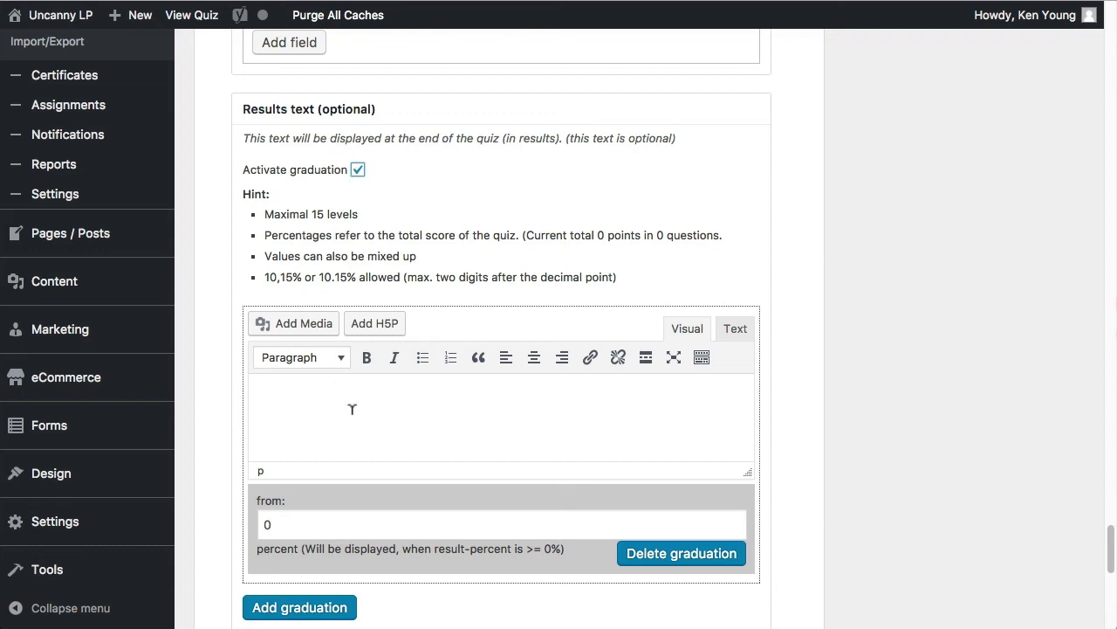
pyautogui.click(281, 518)
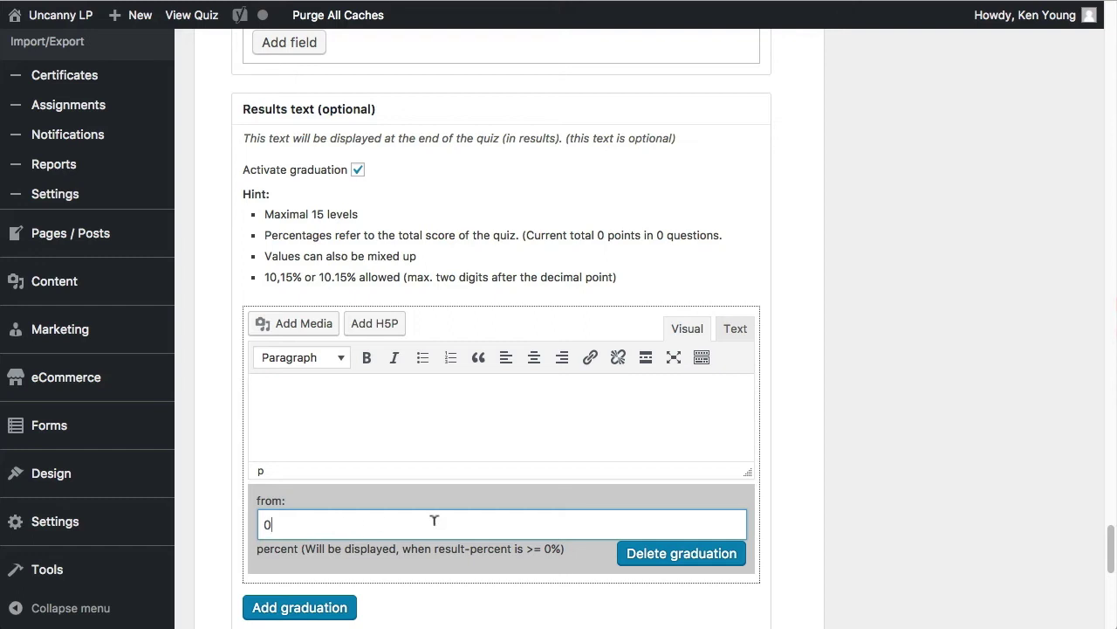
pyautogui.click(271, 518)
pyautogui.write('80')
pyautogui.click(359, 171)
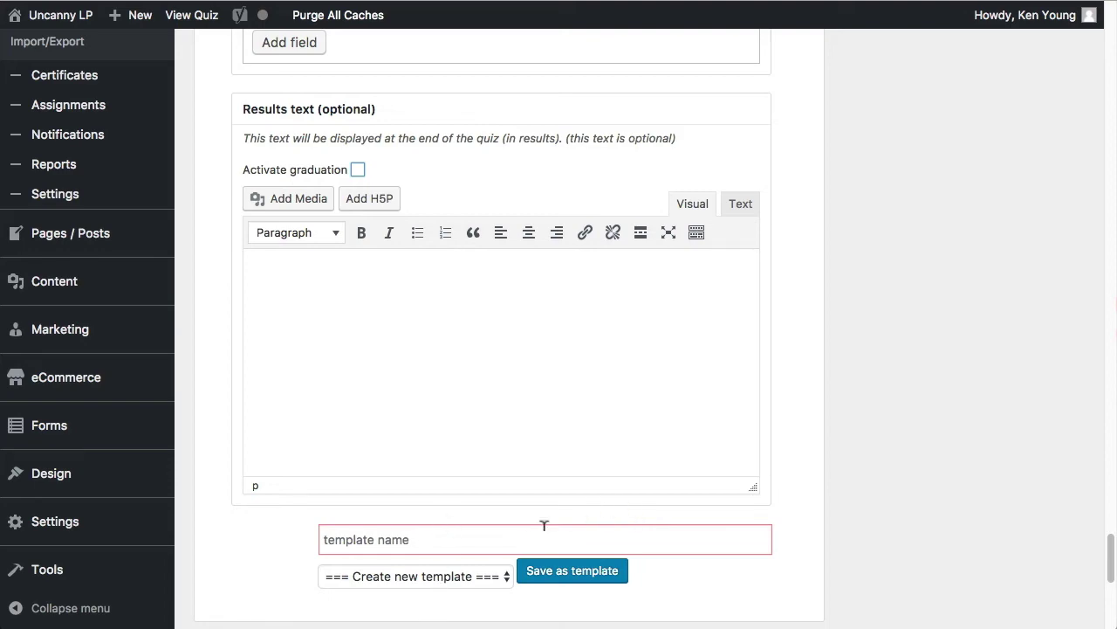
# Step: Enter "Screencast Template" as the name for a new settings template and update the quiz
pyautogui.scroll(20, 1059, 235)
pyautogui.scroll(15, 1047, 225)
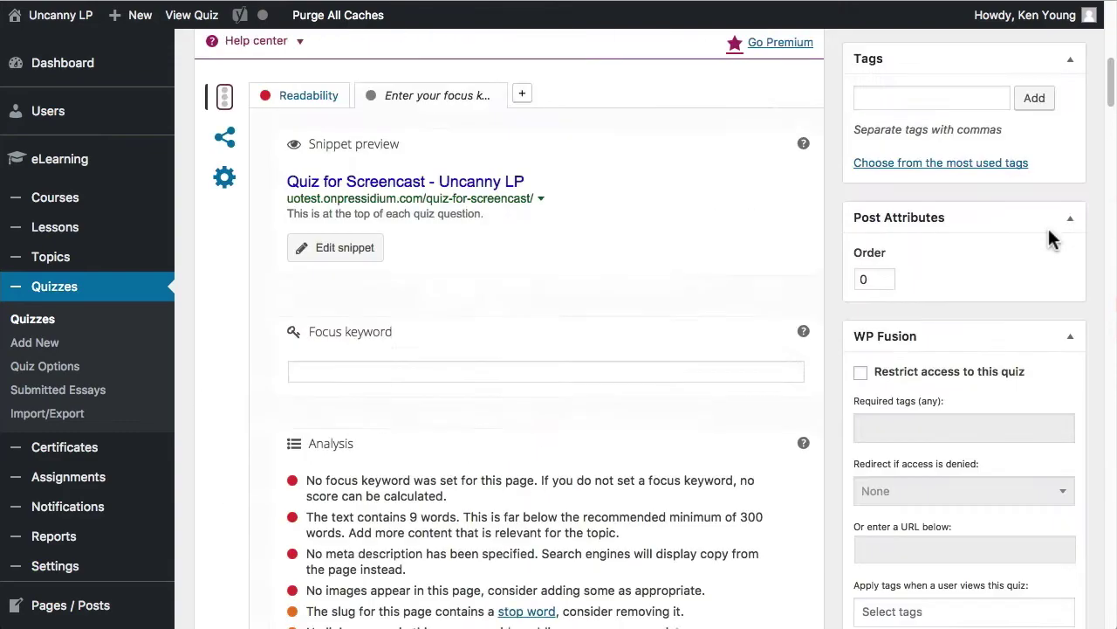
pyautogui.scroll(-20, 724, 370)
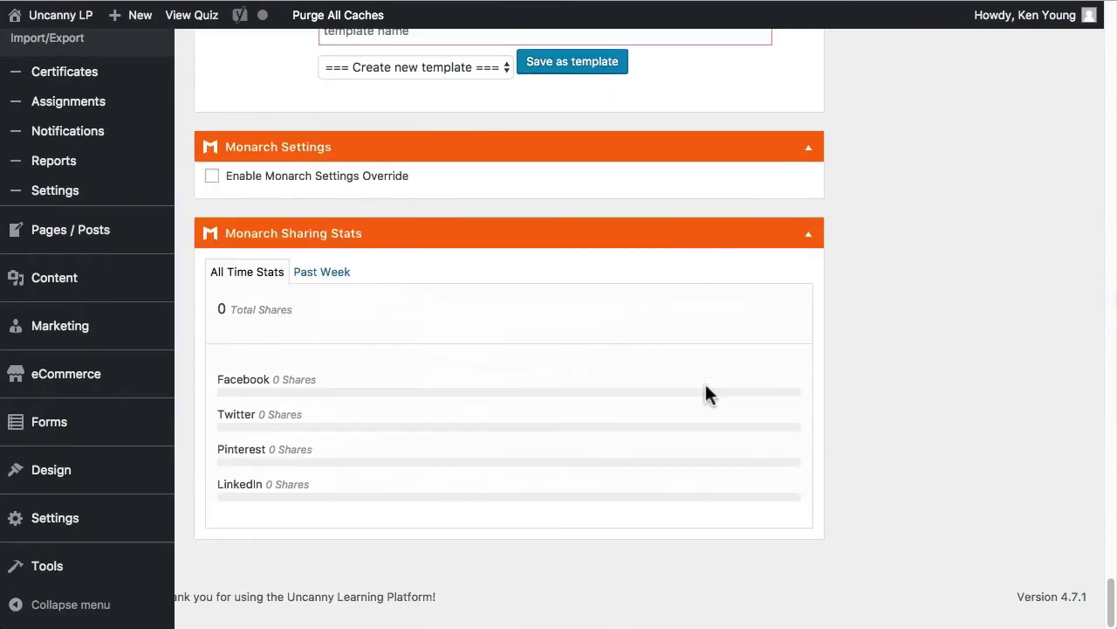
pyautogui.scroll(8, 699, 384)
pyautogui.scroll(-4, 646, 410)
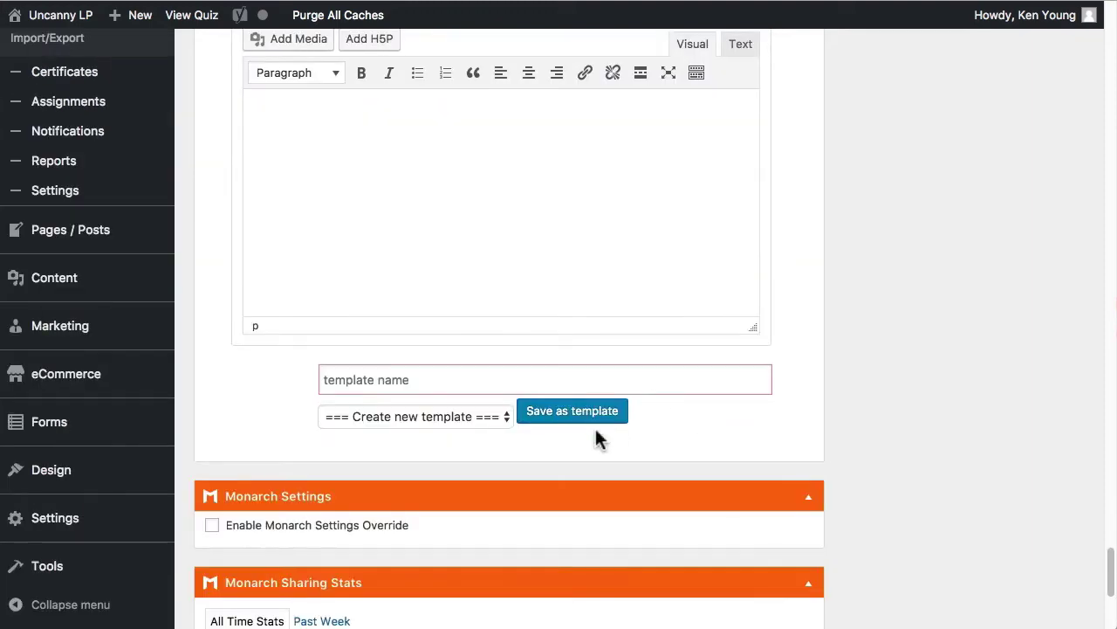
pyautogui.click(407, 377)
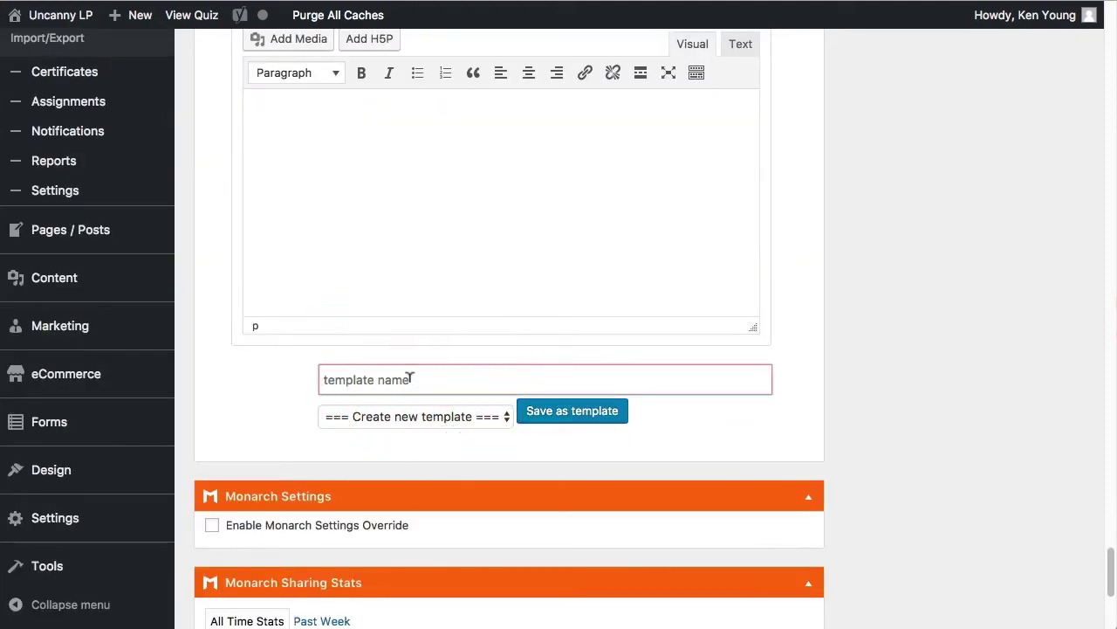
pyautogui.write('Screencast Template')
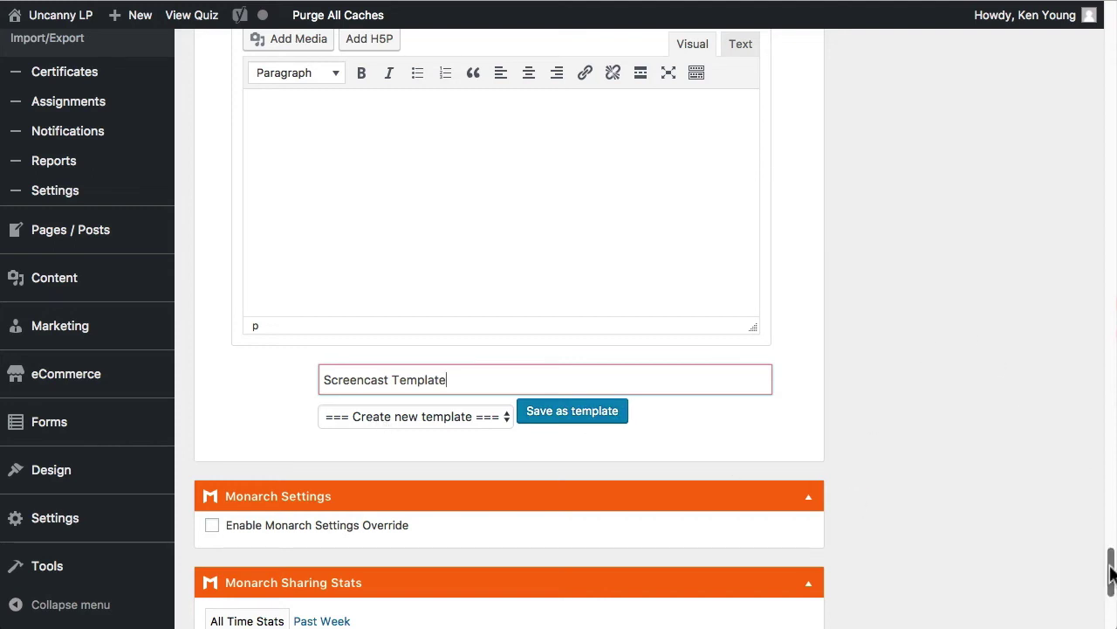
pyautogui.moveTo(1112, 572); pyautogui.dragTo(1111, 37)
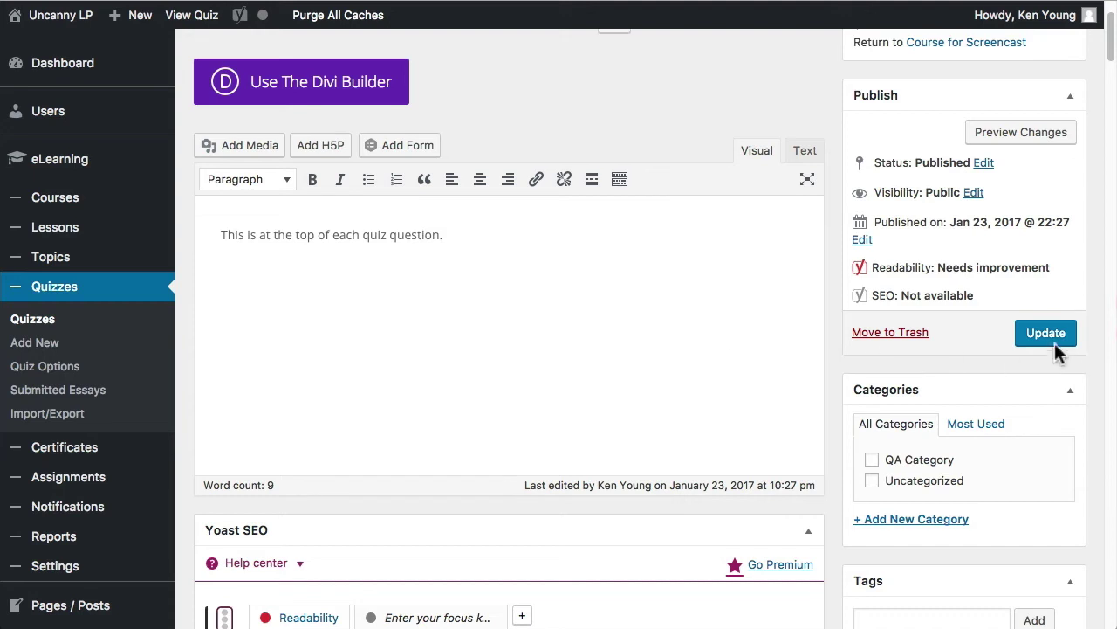
pyautogui.click(1052, 336)
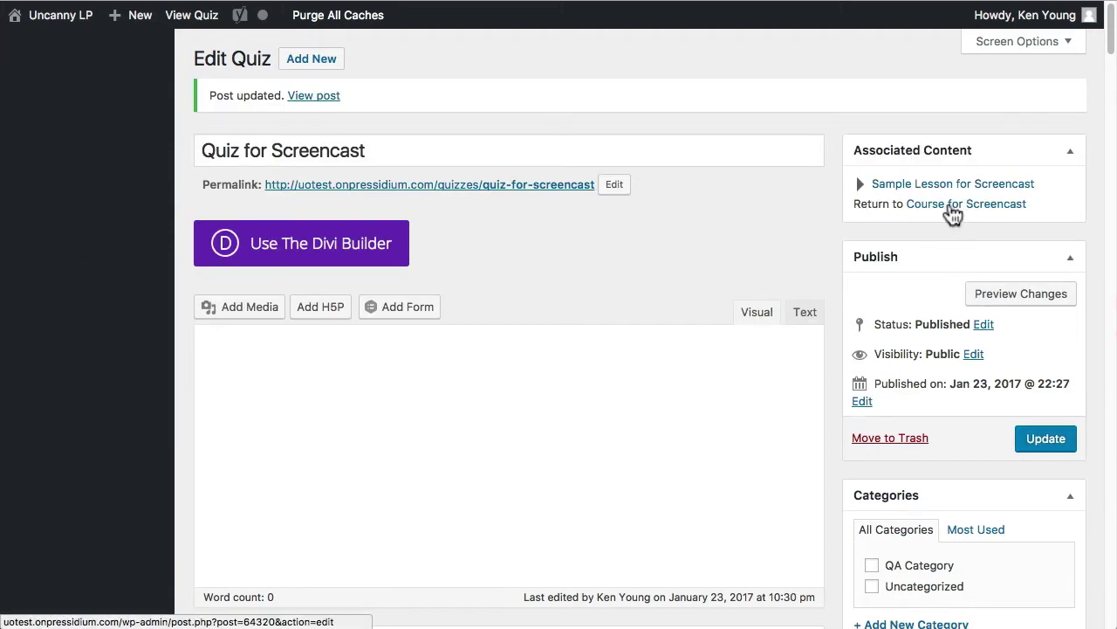
# Step: Enable the Discussion box in the quiz editor's screen options
pyautogui.click(860, 185)
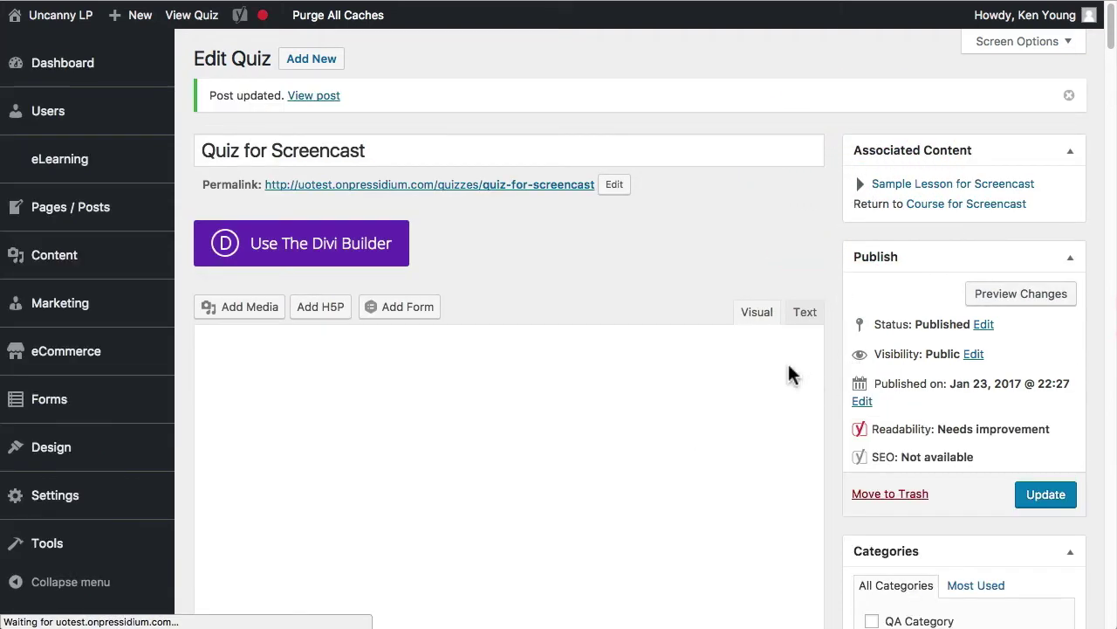
pyautogui.scroll(-3, 767, 341)
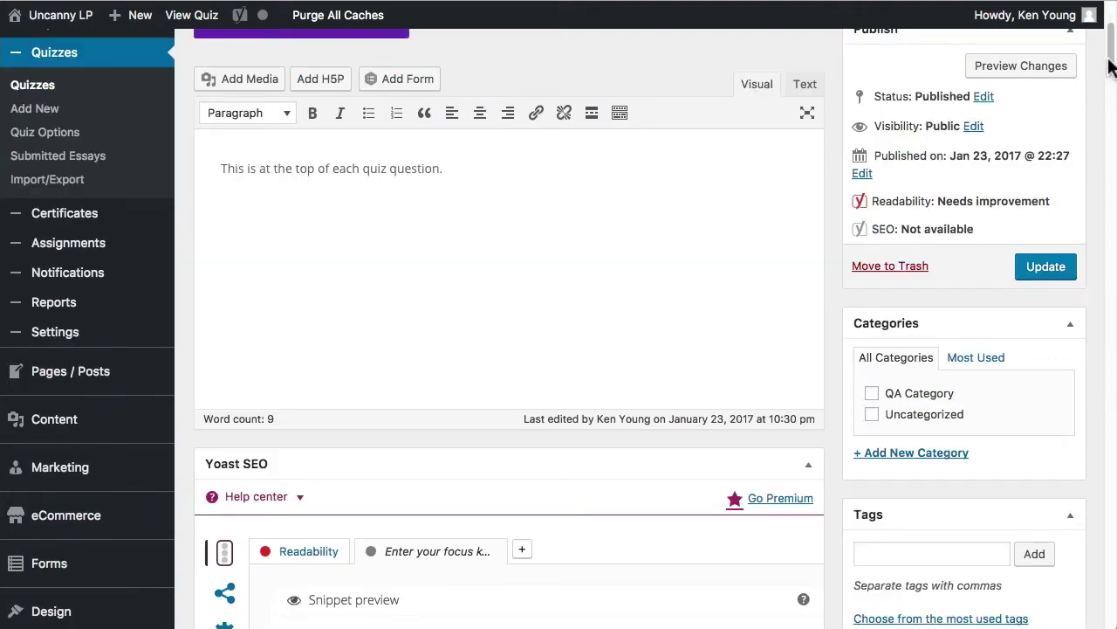
pyautogui.moveTo(1110, 61); pyautogui.dragTo(1112, 26)
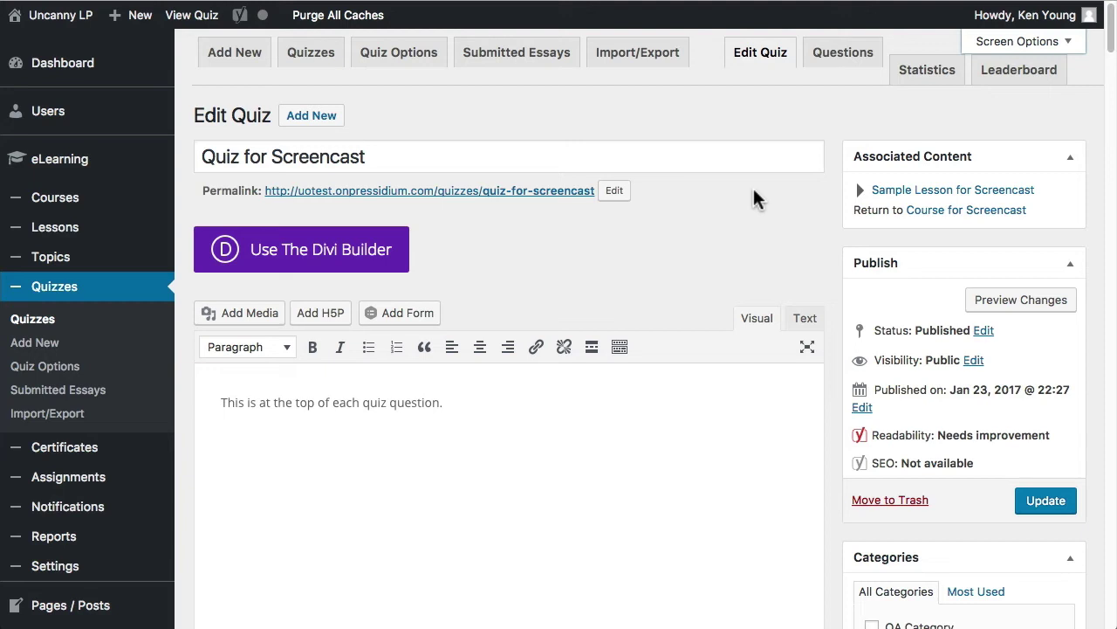
pyautogui.click(1057, 50)
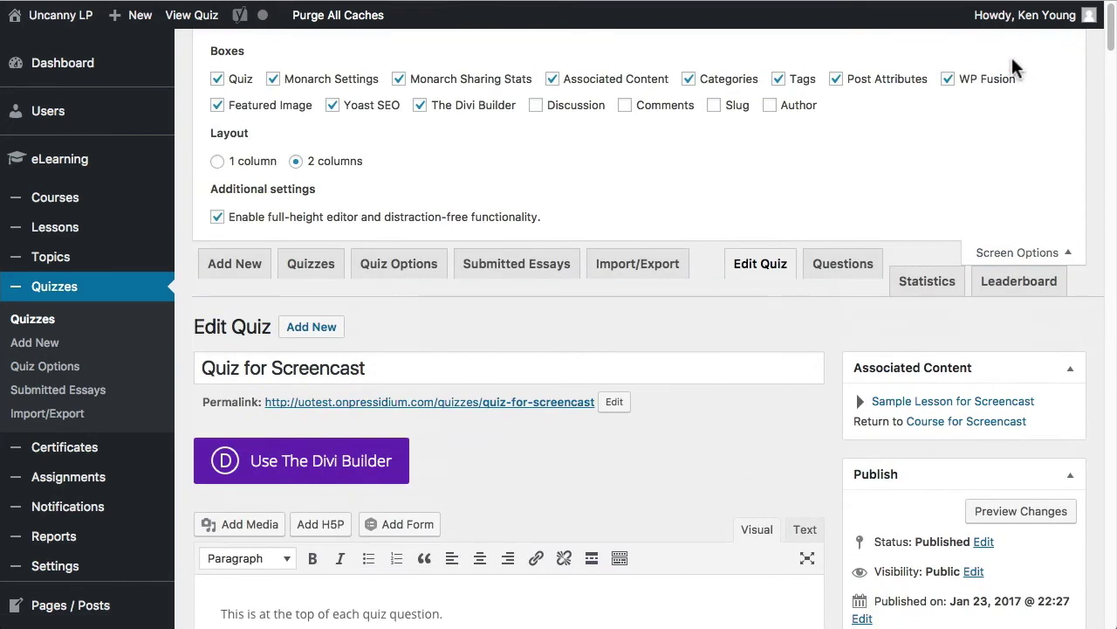
pyautogui.click(536, 105)
pyautogui.click(1046, 252)
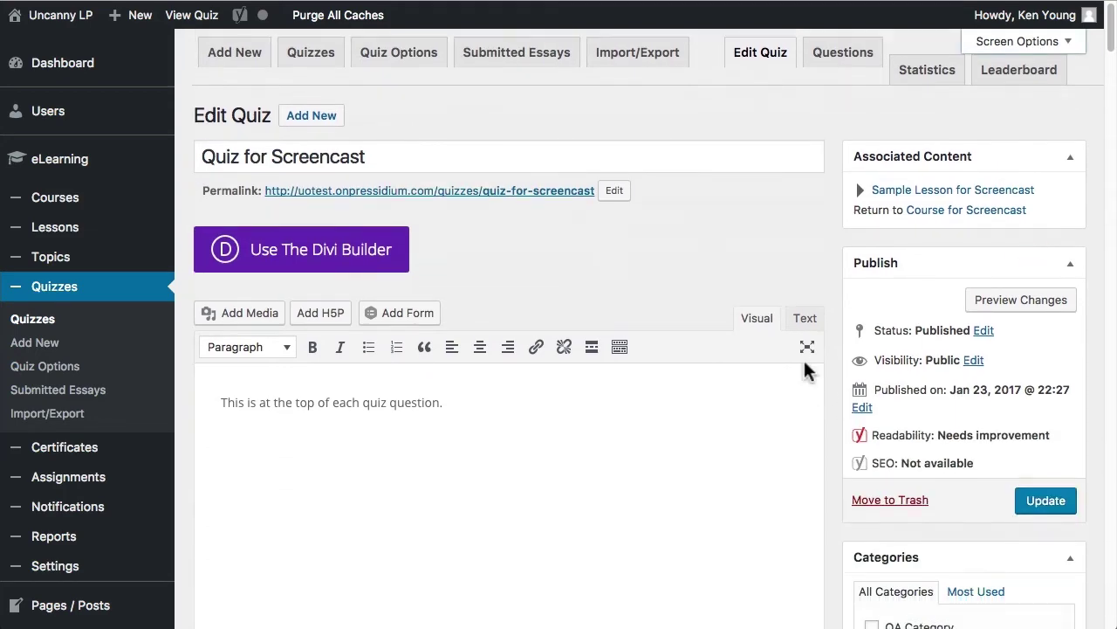
# Step: Disallow comments on the quiz in the Discussion settings and update the quiz
pyautogui.scroll(-5, 804, 375)
pyautogui.scroll(-7, 801, 410)
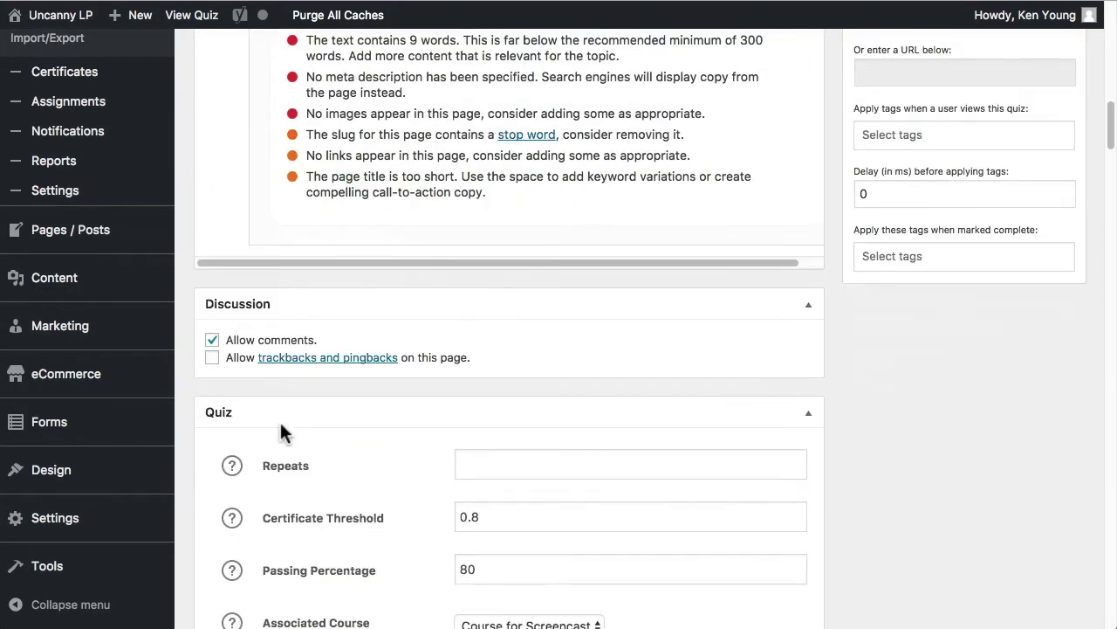
pyautogui.click(212, 340)
pyautogui.scroll(15, 1015, 459)
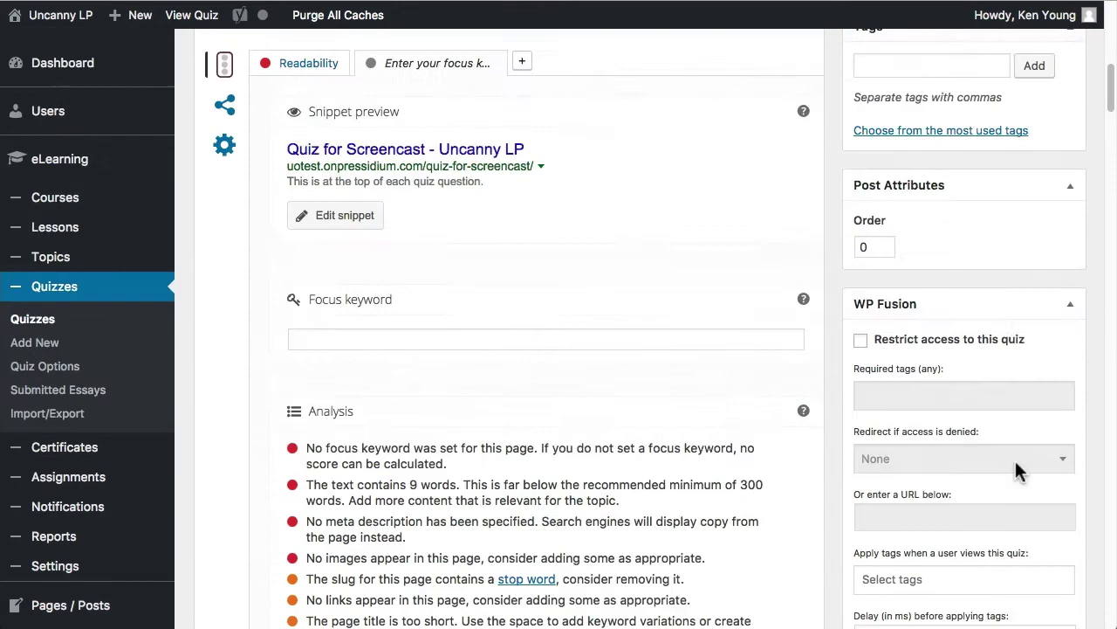
pyautogui.click(1057, 249)
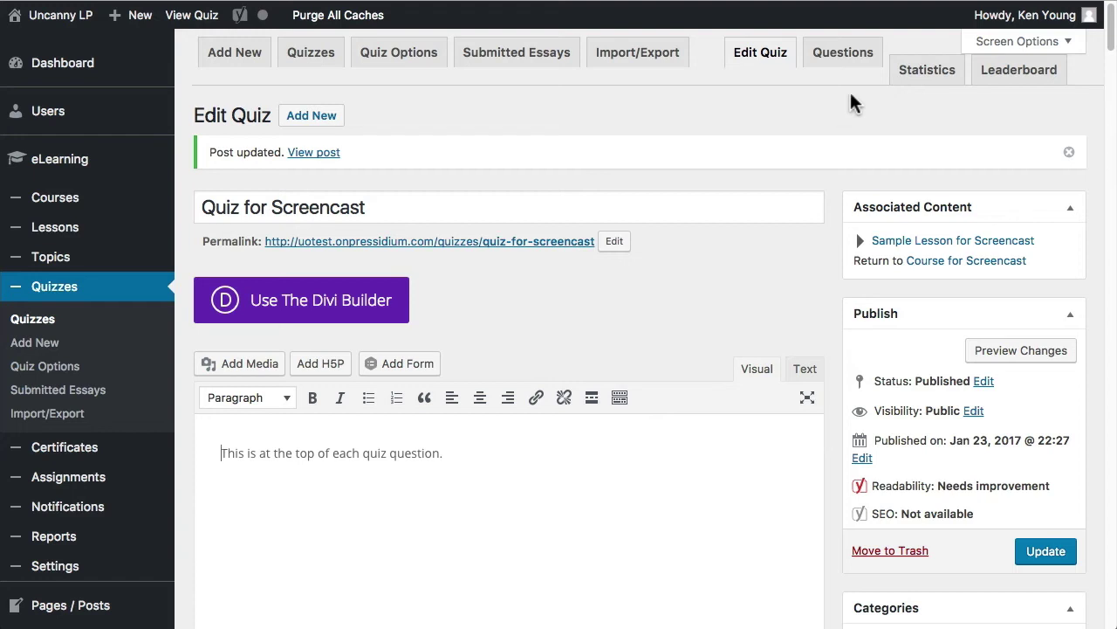
# Step: Start a new question for the quiz, title it "Please choose the correct answer." and copy the title text
pyautogui.click(845, 56)
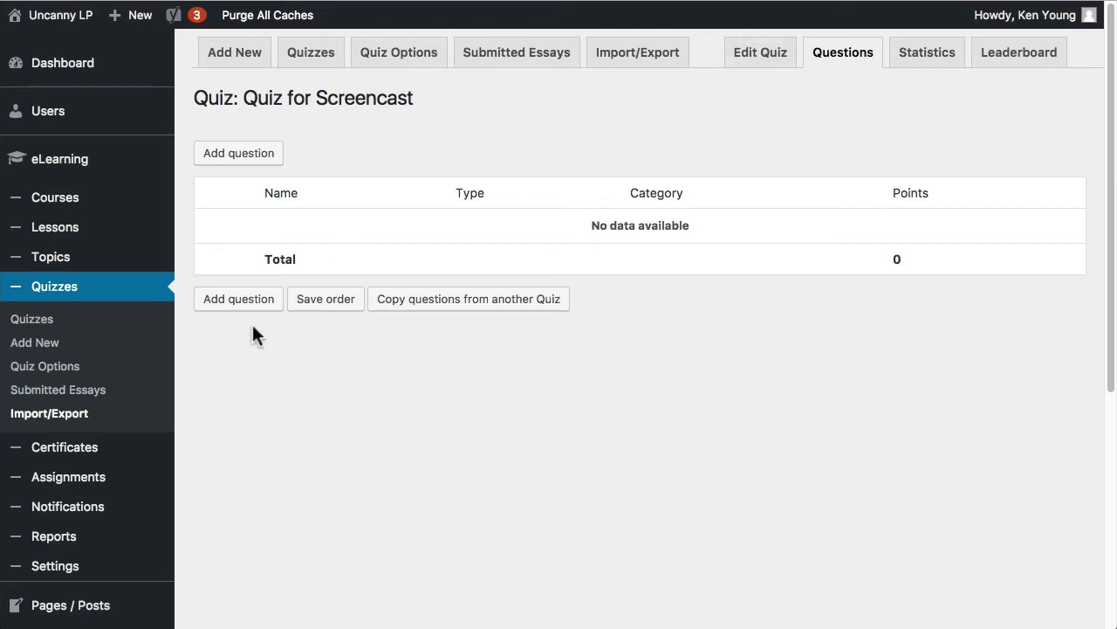
pyautogui.click(245, 161)
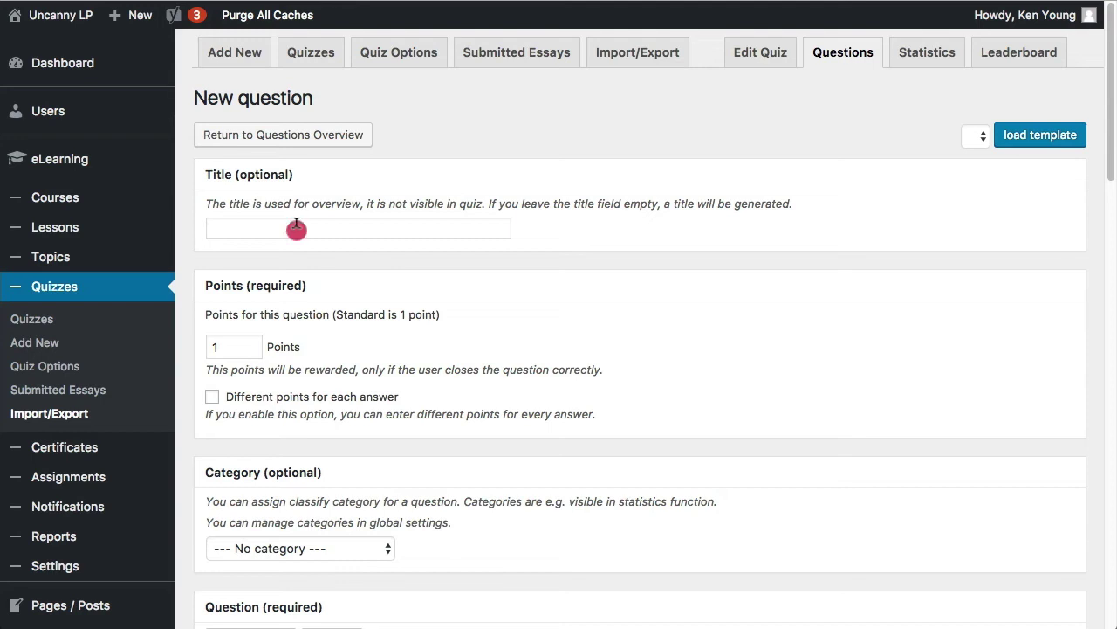
pyautogui.click(296, 225)
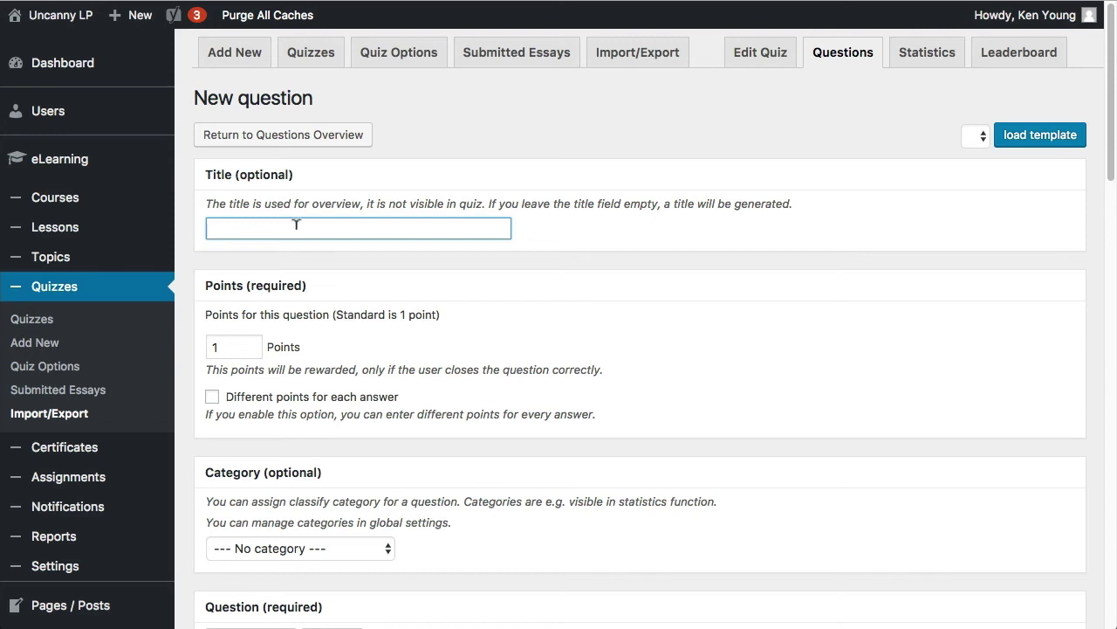
pyautogui.write('ease choose the correct answer.')
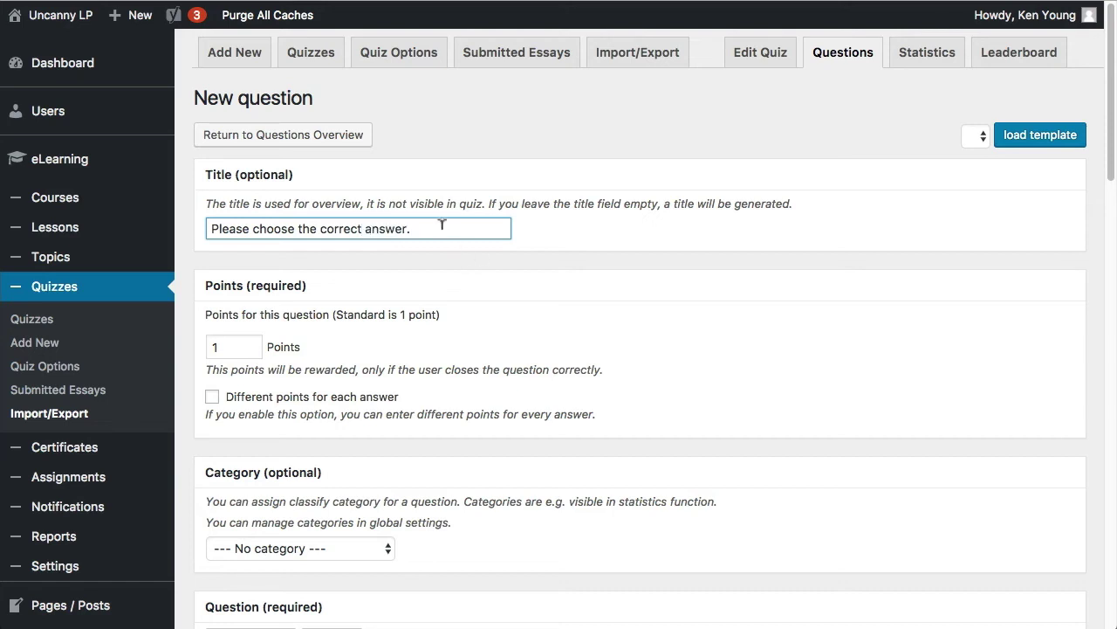
pyautogui.moveTo(442, 224); pyautogui.dragTo(200, 225)
pyautogui.hotkey('ctrl', 'c')
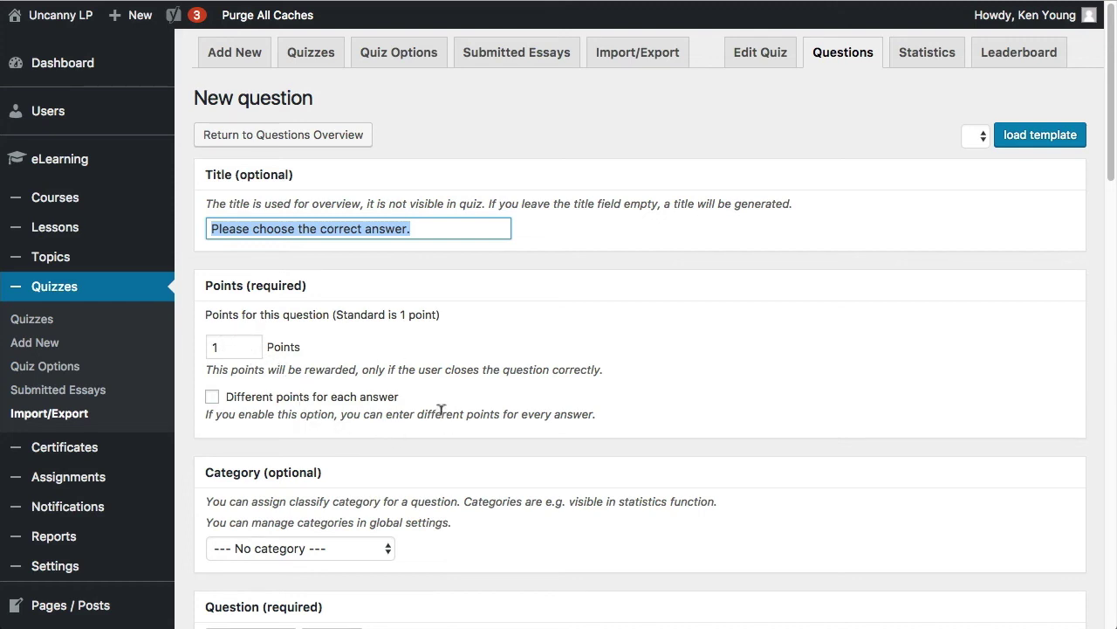
# Step: Paste the copied title "Please choose the correct answer." as the question text
pyautogui.scroll(-3, 427, 414)
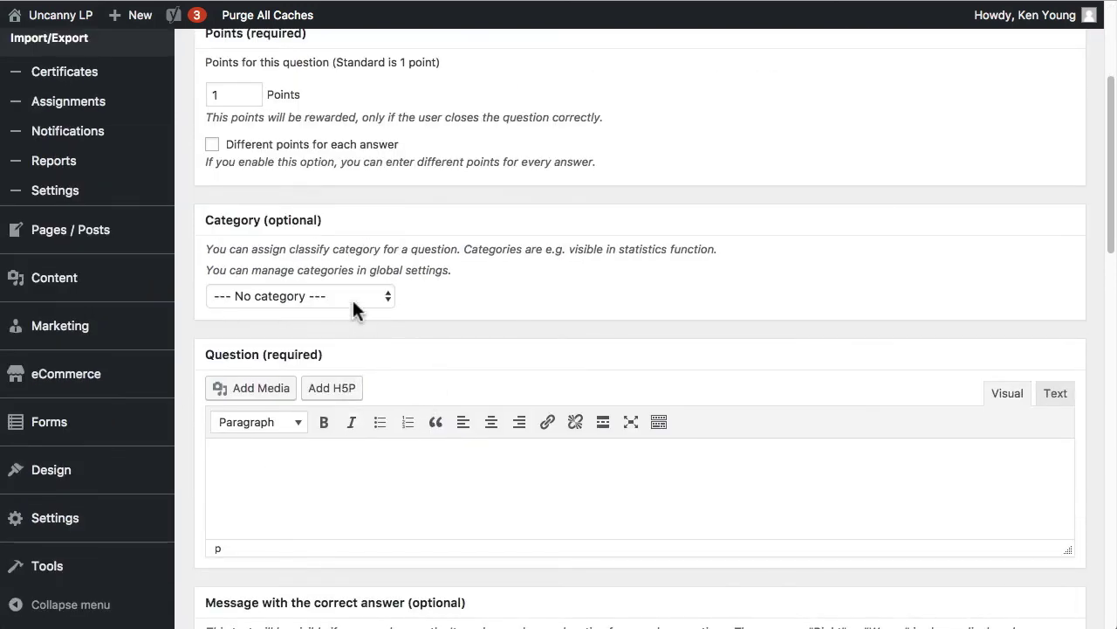
pyautogui.click(352, 452)
pyautogui.hotkey('ctrl', 'v')
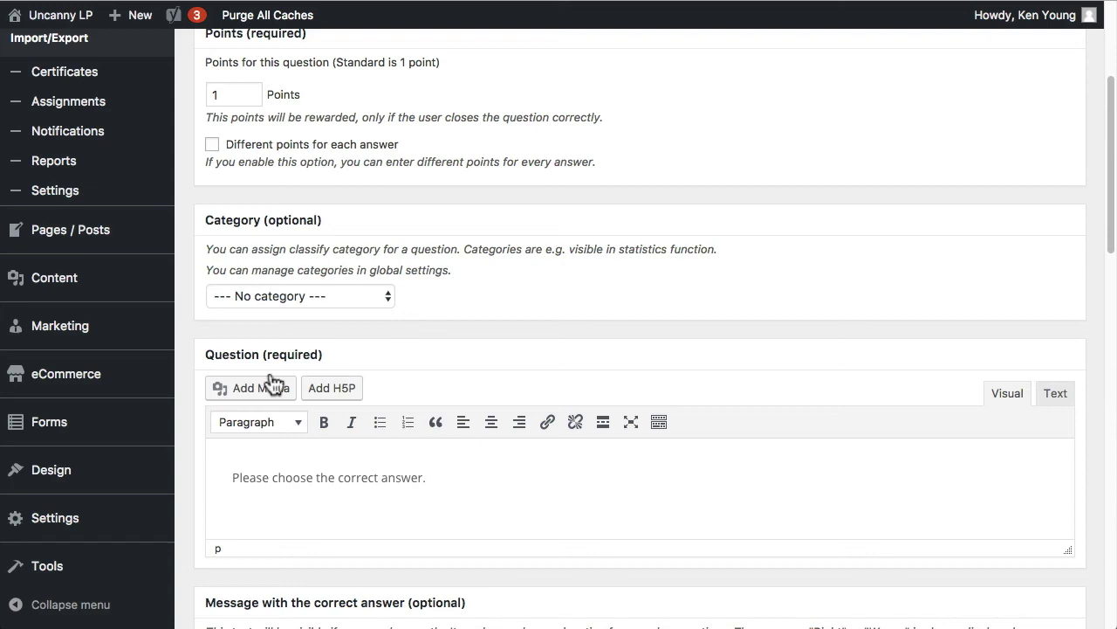
# Step: Enter "That's right! Here's why it's correct..." as the message for a correct answer
pyautogui.scroll(-2, 474, 476)
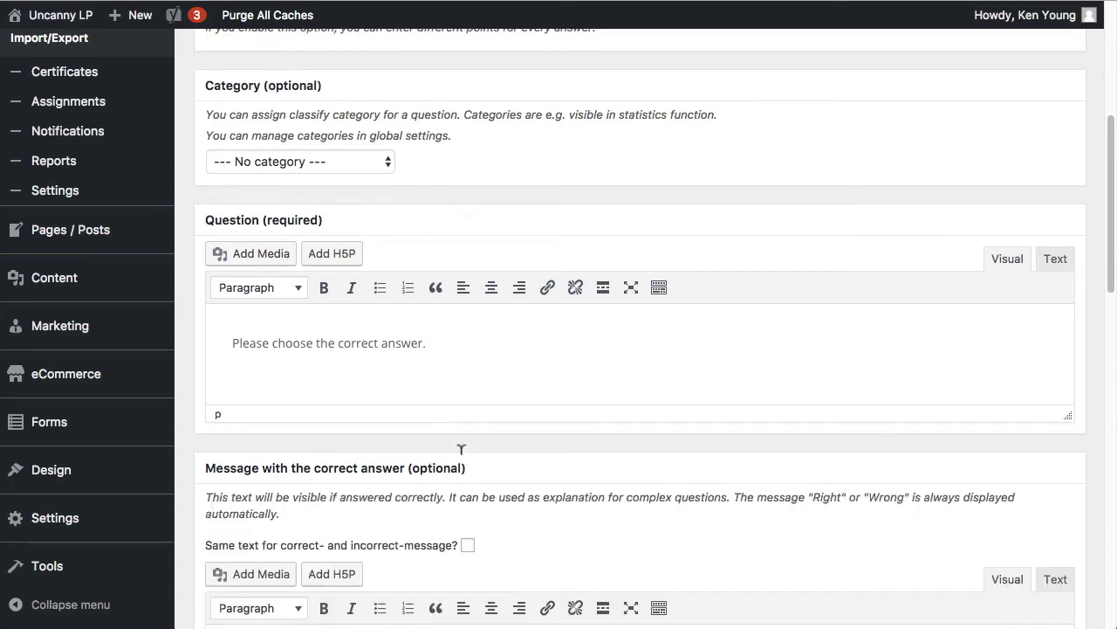
pyautogui.scroll(-2, 477, 318)
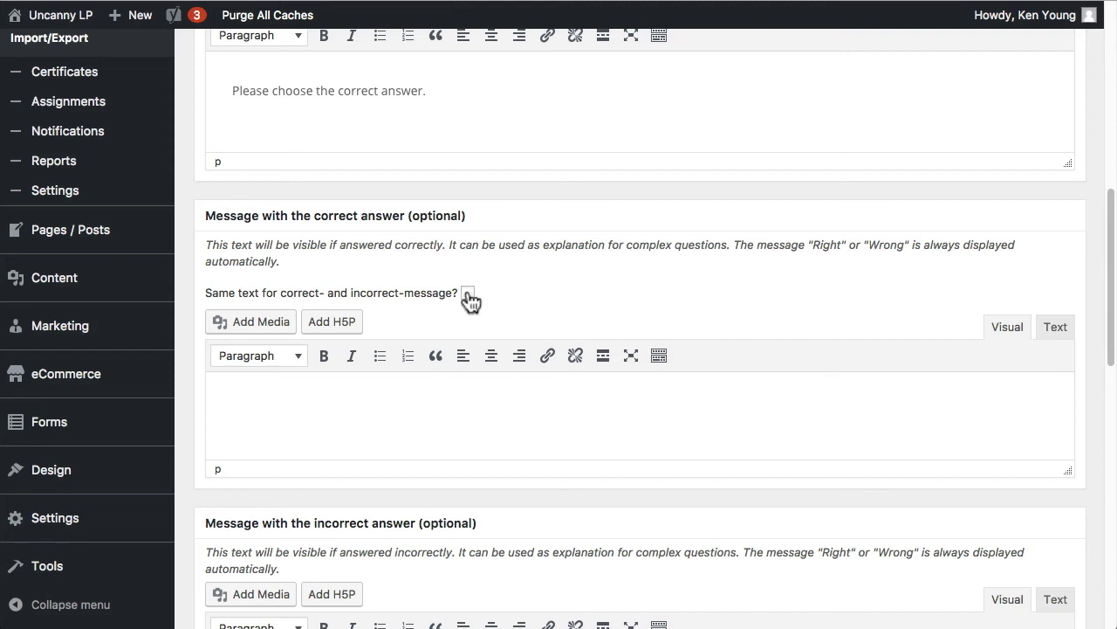
pyautogui.click(424, 402)
pyautogui.write("That's right! ")
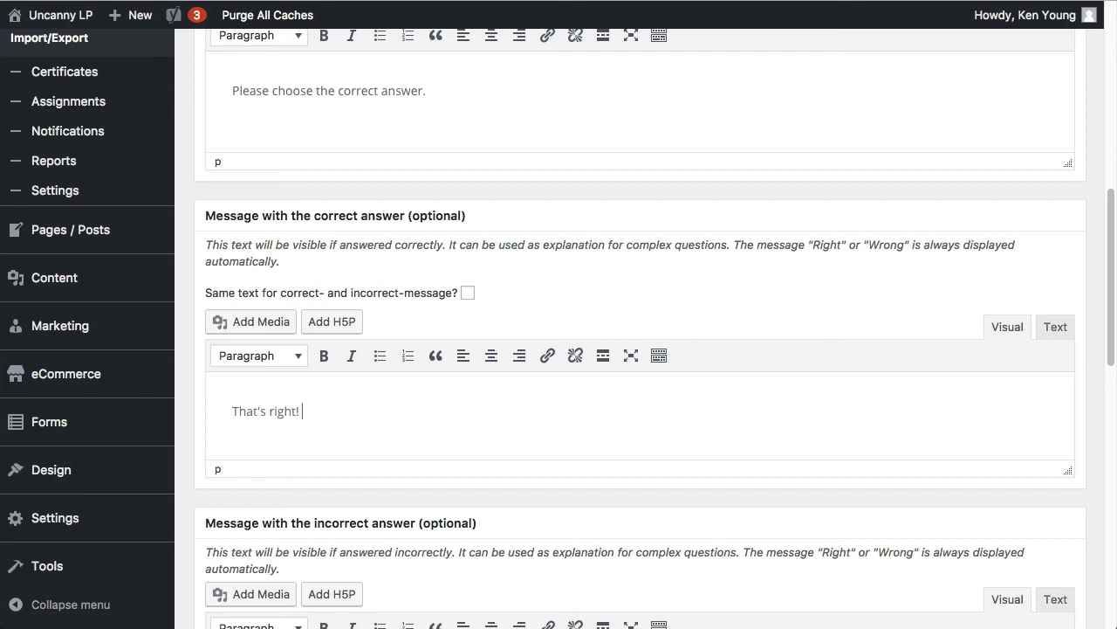
pyautogui.write("Here's why it's correct...")
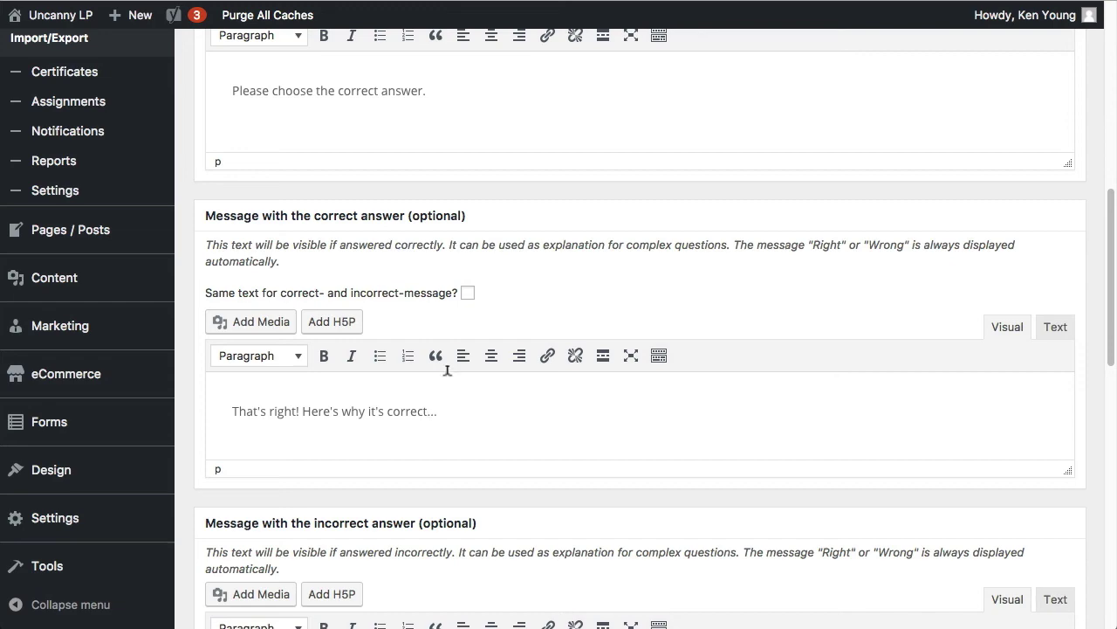
# Step: Enter "Good try. Actually, this is why the correct answer is correct..." as the message for an incorrect answer
pyautogui.scroll(-2, 444, 399)
pyautogui.scroll(-4, 474, 316)
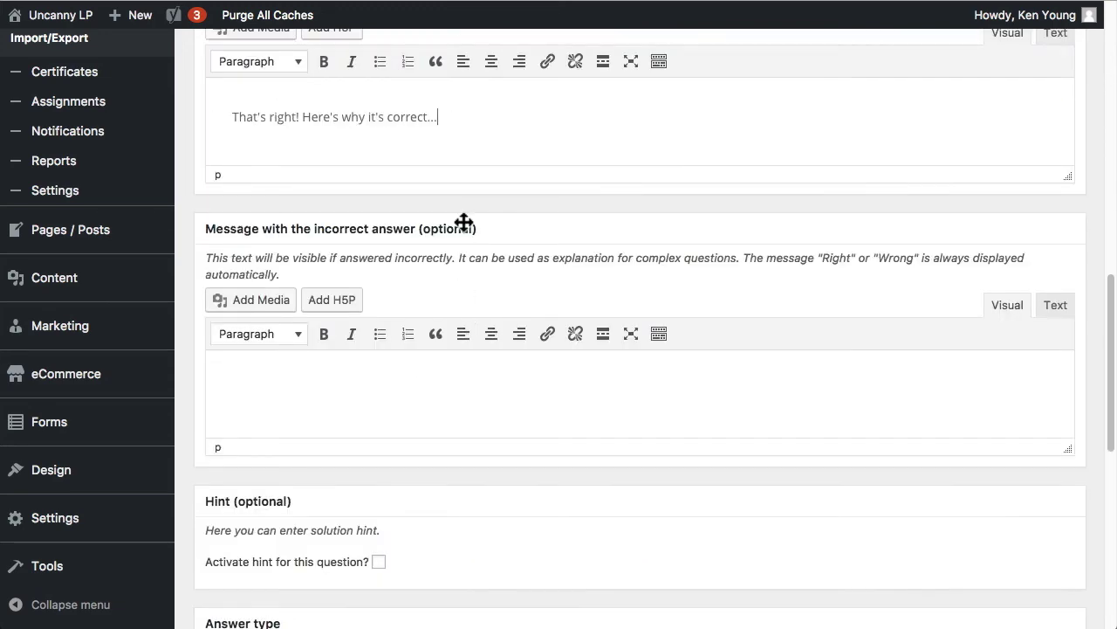
pyautogui.click(378, 369)
pyautogui.write("Good try. Actually, this is why it's cor")
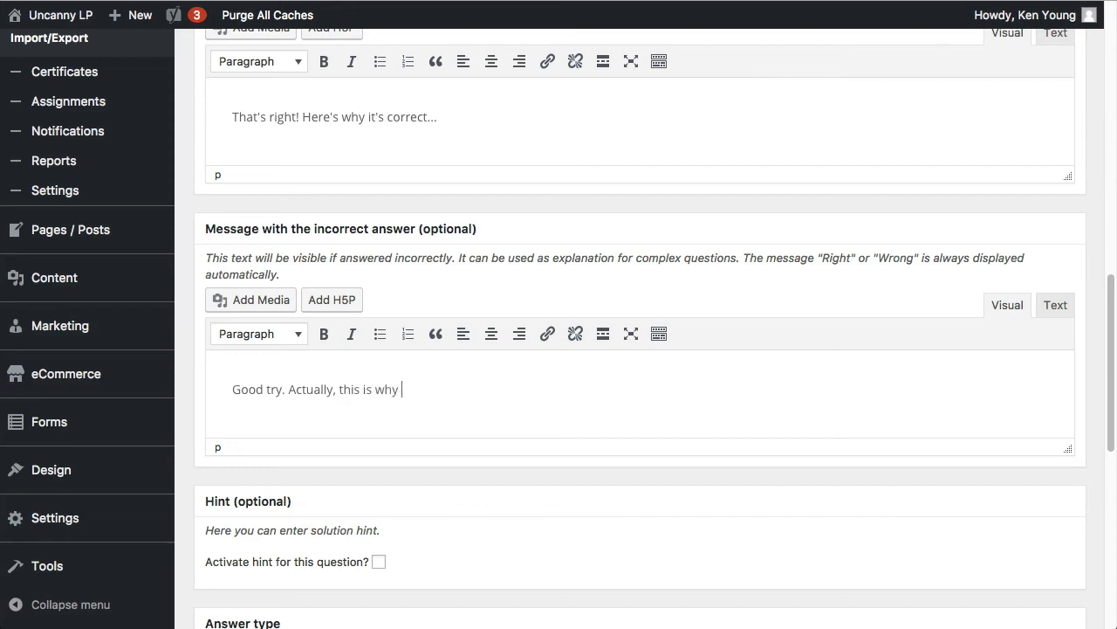
pyautogui.press('BackSpace')
pyautogui.press('BackSpace')
pyautogui.press('BackSpace')
pyautogui.press('BackSpace')
pyautogui.press('BackSpace')
pyautogui.press('BackSpace')
pyautogui.press('BackSpace')
pyautogui.press('BackSpace')
pyautogui.write('the correct answer is correct..')
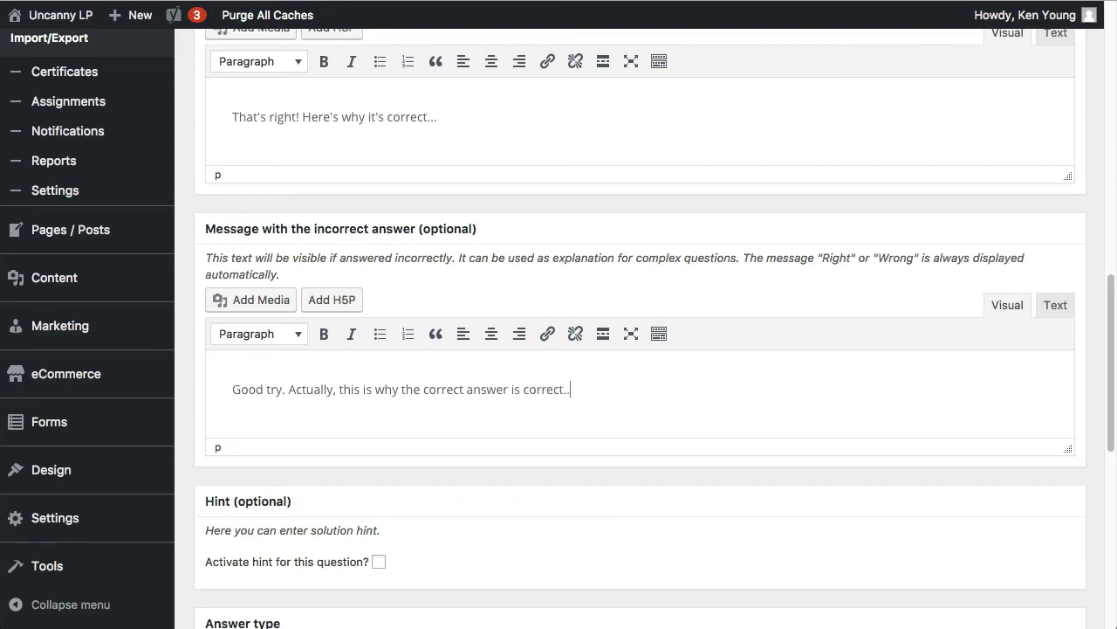
pyautogui.write('.')
# Step: Examine the question's hint setting, the available answer types and the single choice options
pyautogui.scroll(-3, 406, 474)
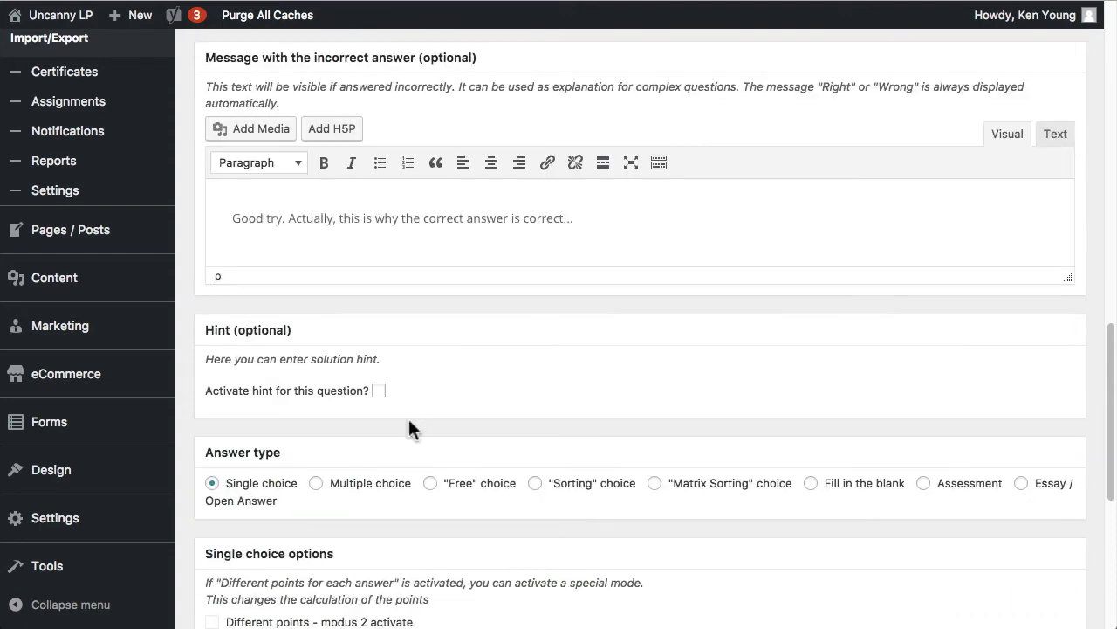
pyautogui.scroll(-1, 528, 338)
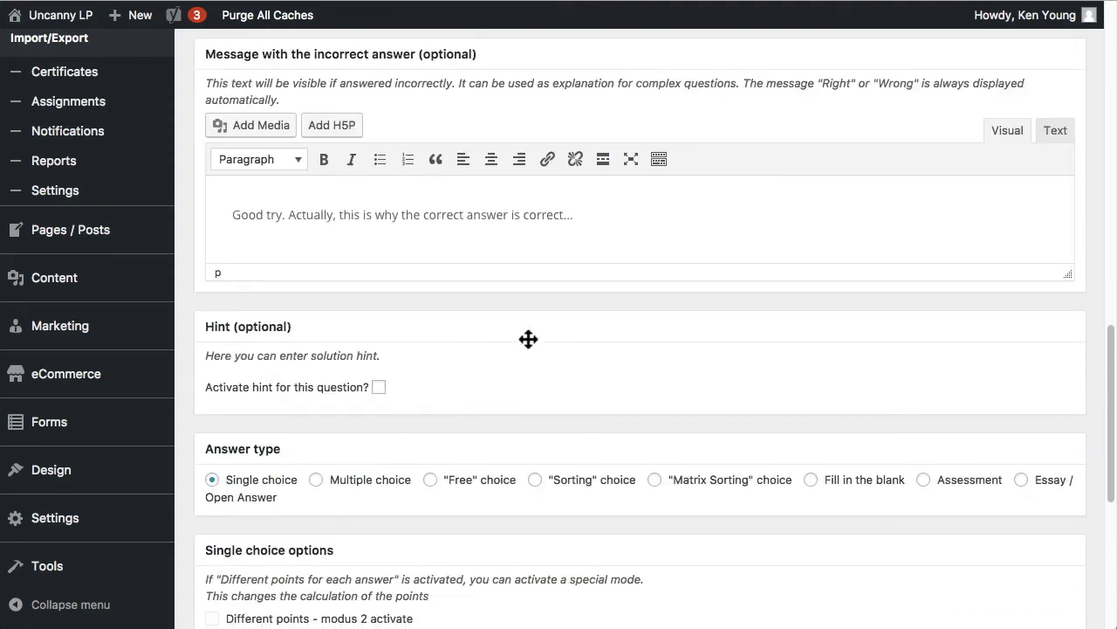
pyautogui.scroll(-3, 528, 339)
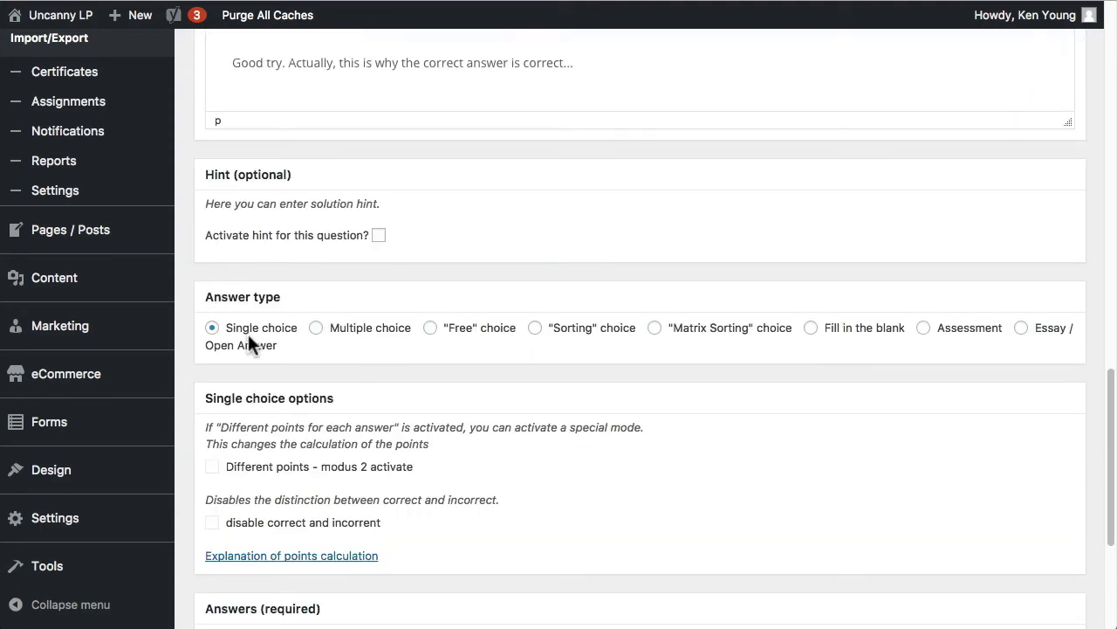
pyautogui.scroll(1, 496, 481)
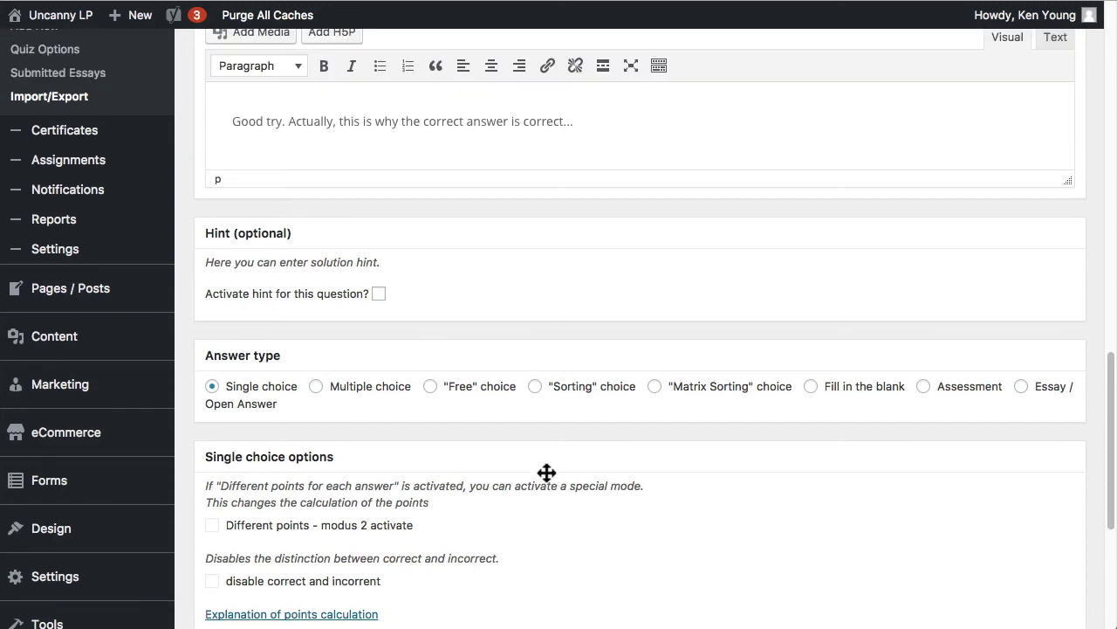
pyautogui.scroll(-1, 547, 472)
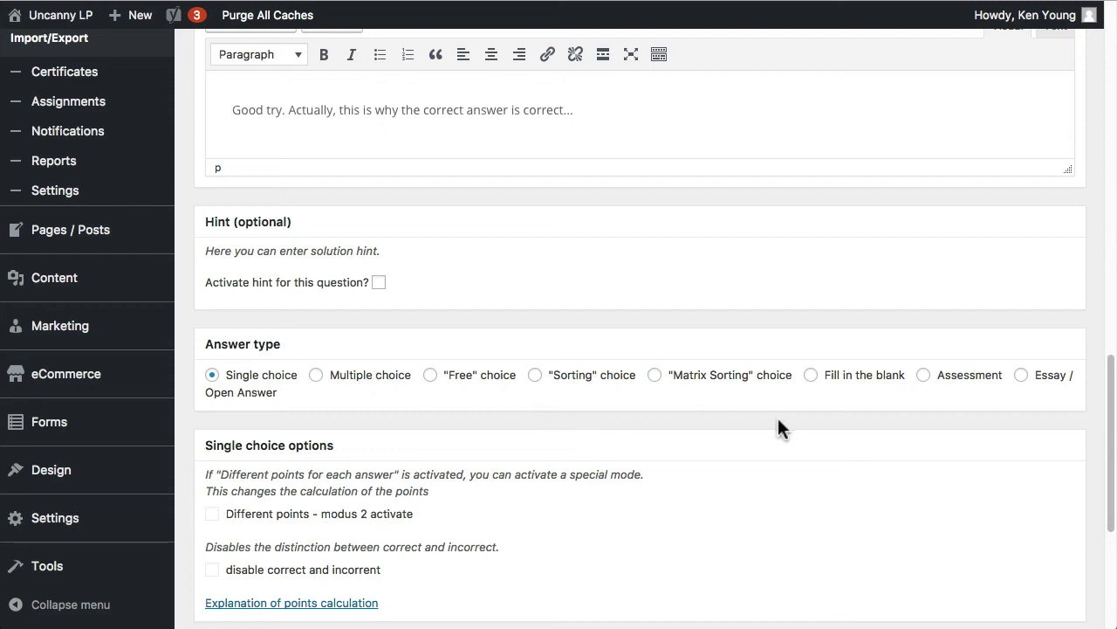
pyautogui.scroll(1, 777, 417)
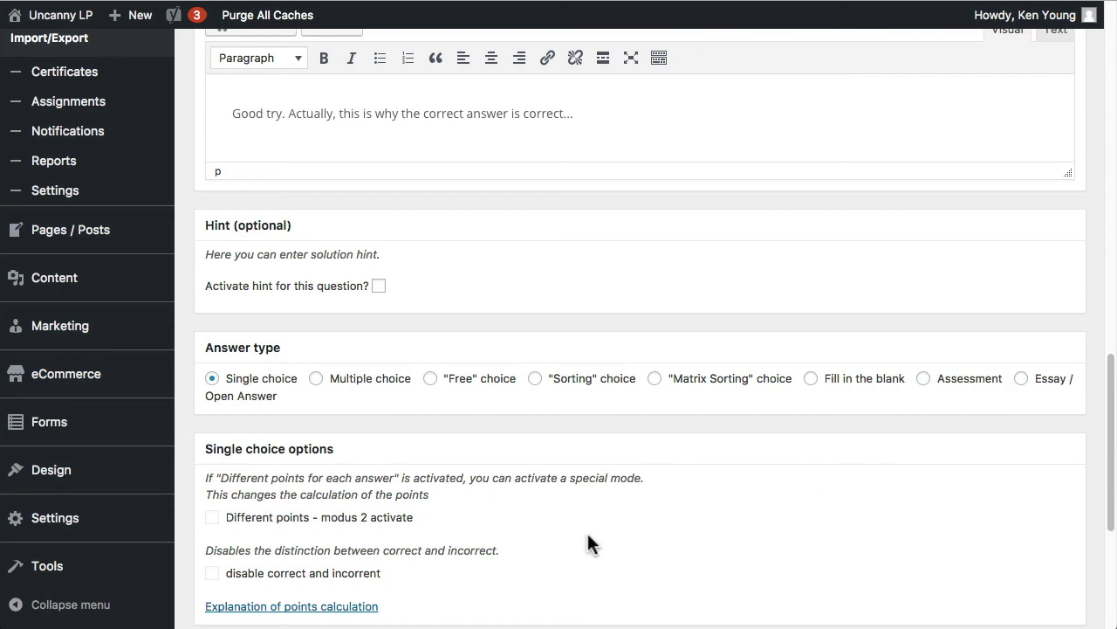
pyautogui.scroll(1, 587, 543)
pyautogui.scroll(1, 588, 543)
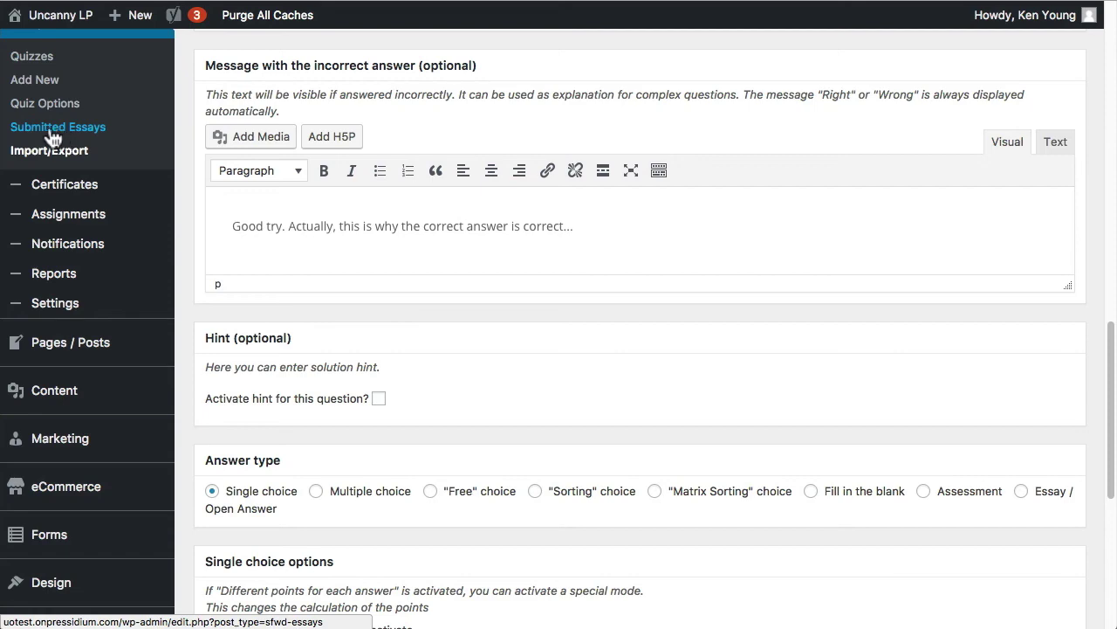
pyautogui.scroll(-4, 562, 399)
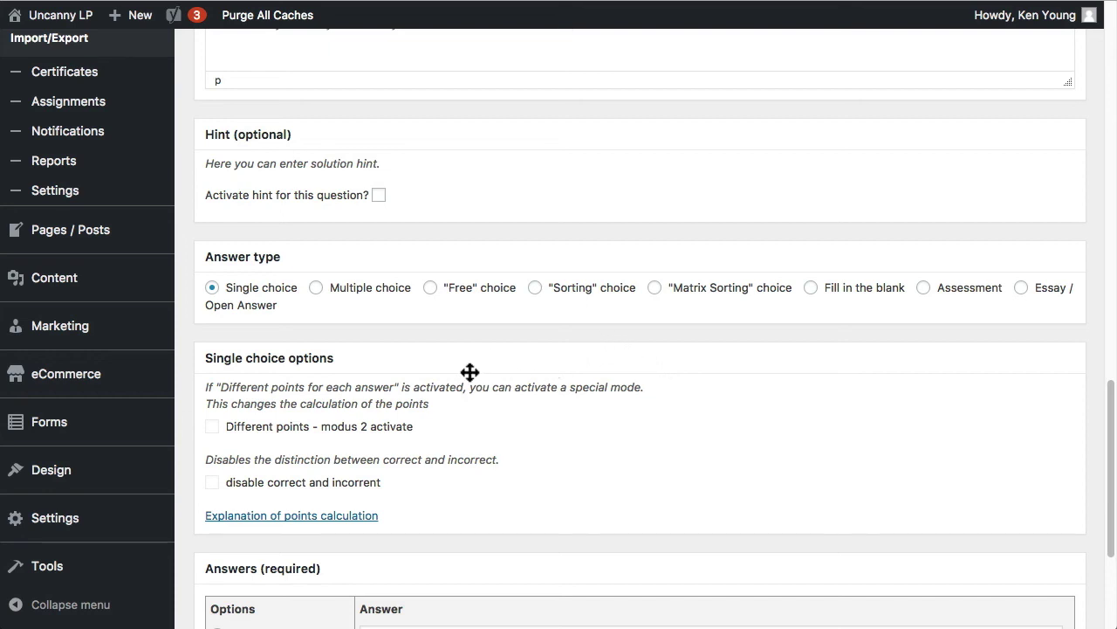
pyautogui.scroll(-1, 406, 367)
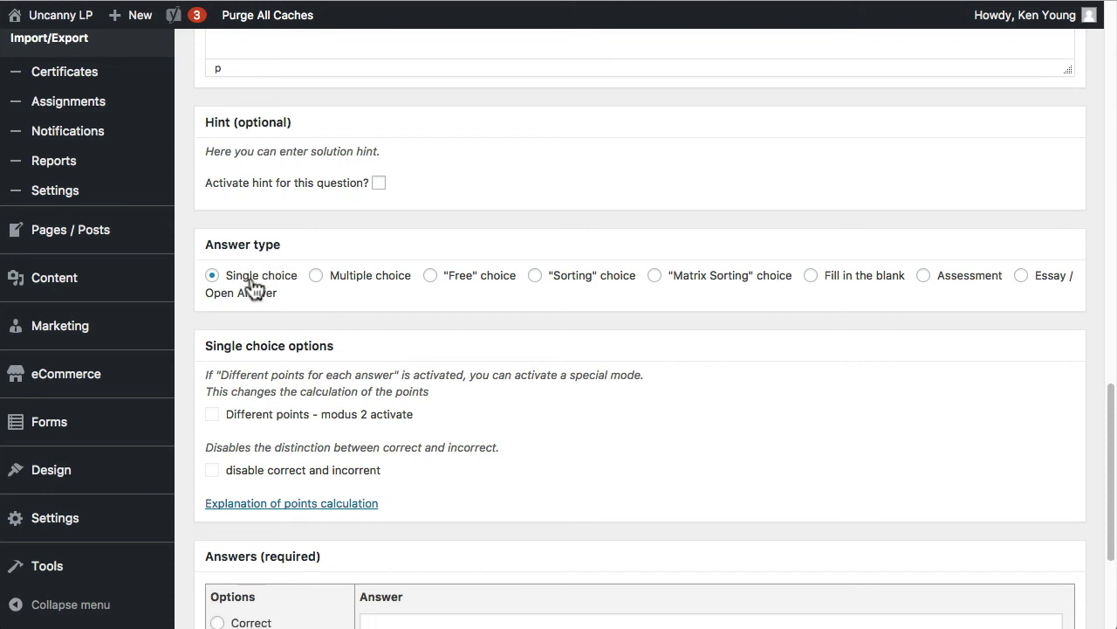
# Step: Enter True as the correct answer and add False as a second answer to the question
pyautogui.scroll(-5, 426, 326)
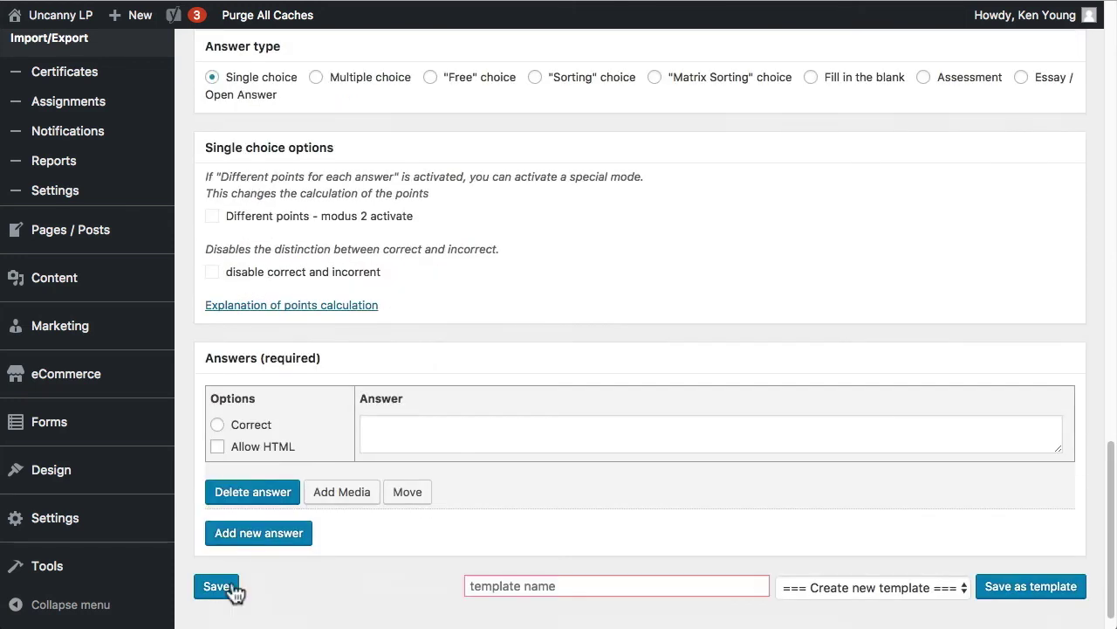
pyautogui.click(217, 424)
pyautogui.click(379, 434)
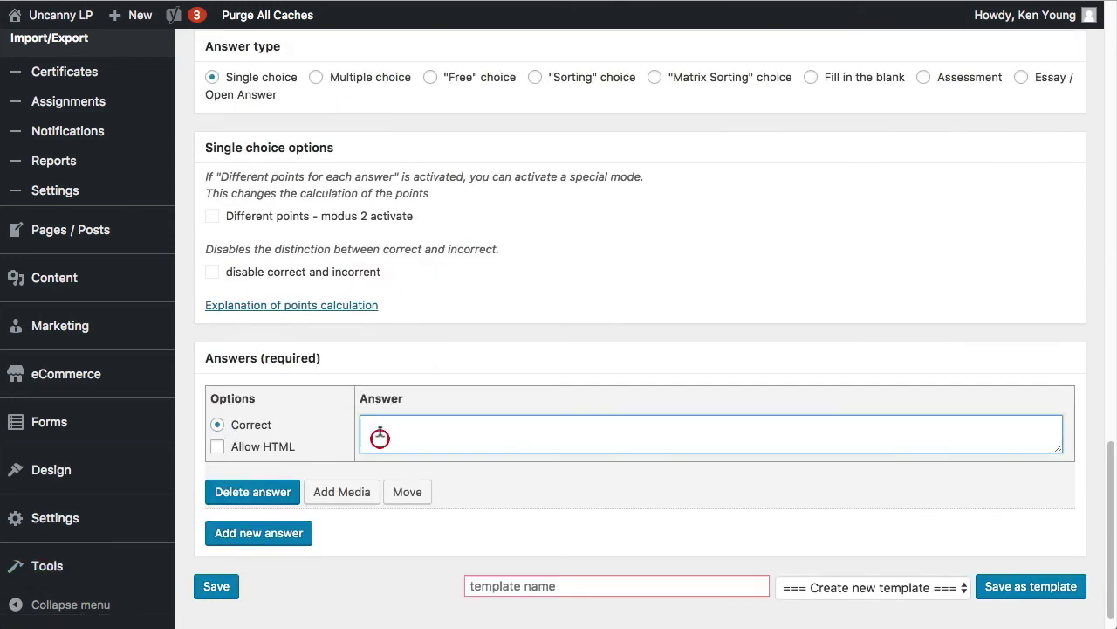
pyautogui.write('True')
pyautogui.click(303, 514)
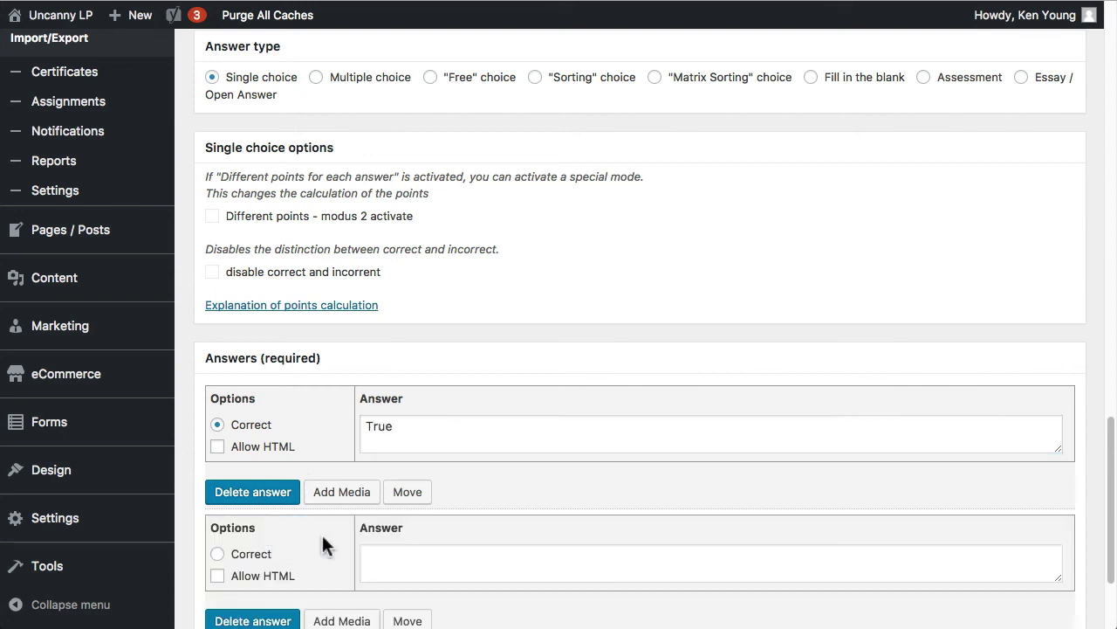
pyautogui.click(436, 545)
pyautogui.write('False')
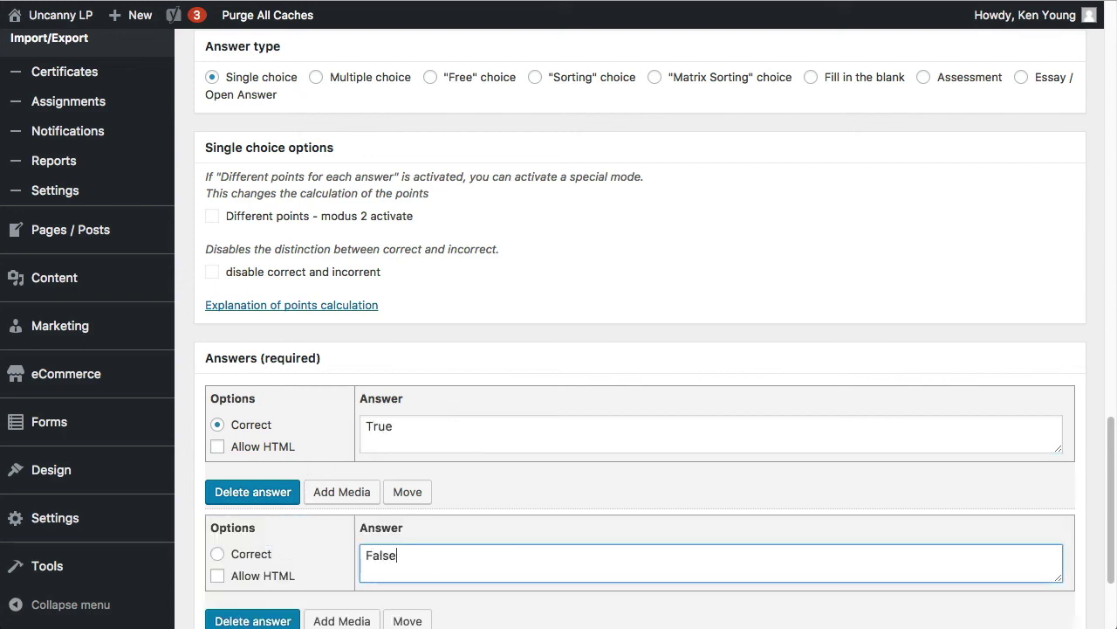
# Step: Add a third, blank answer to the question and delete it again
pyautogui.scroll(-3, 580, 255)
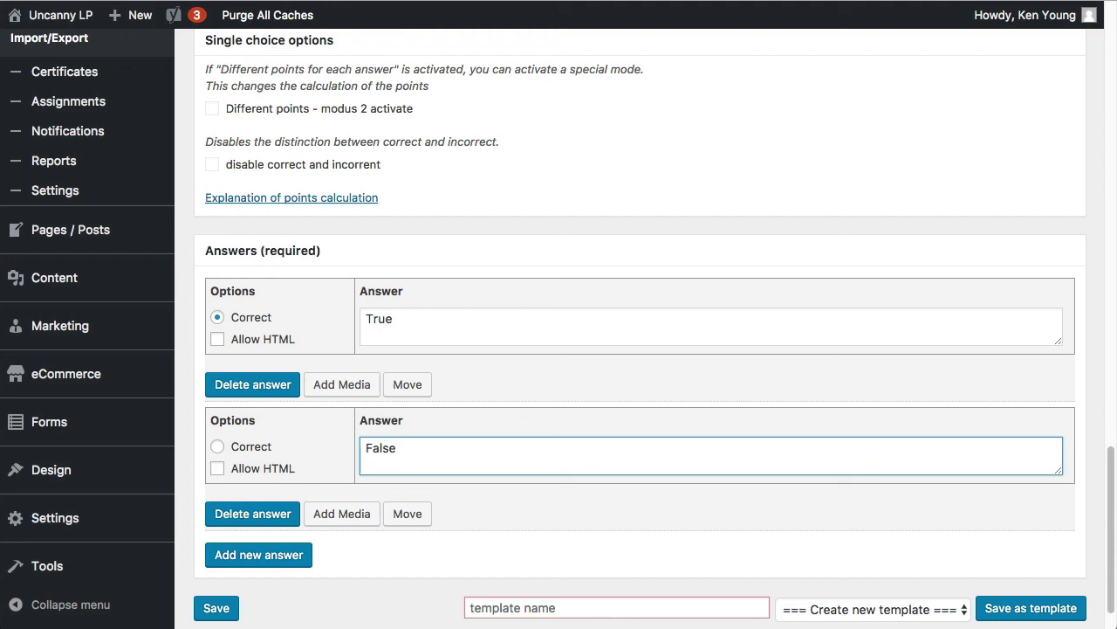
pyautogui.click(277, 565)
pyautogui.scroll(-2, 382, 534)
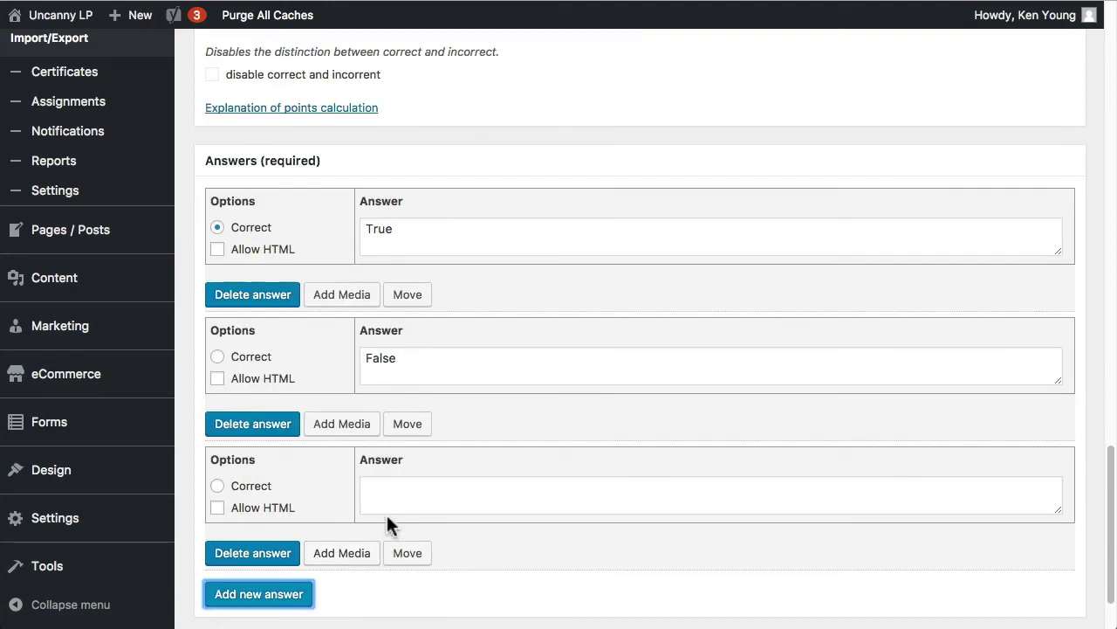
pyautogui.click(297, 557)
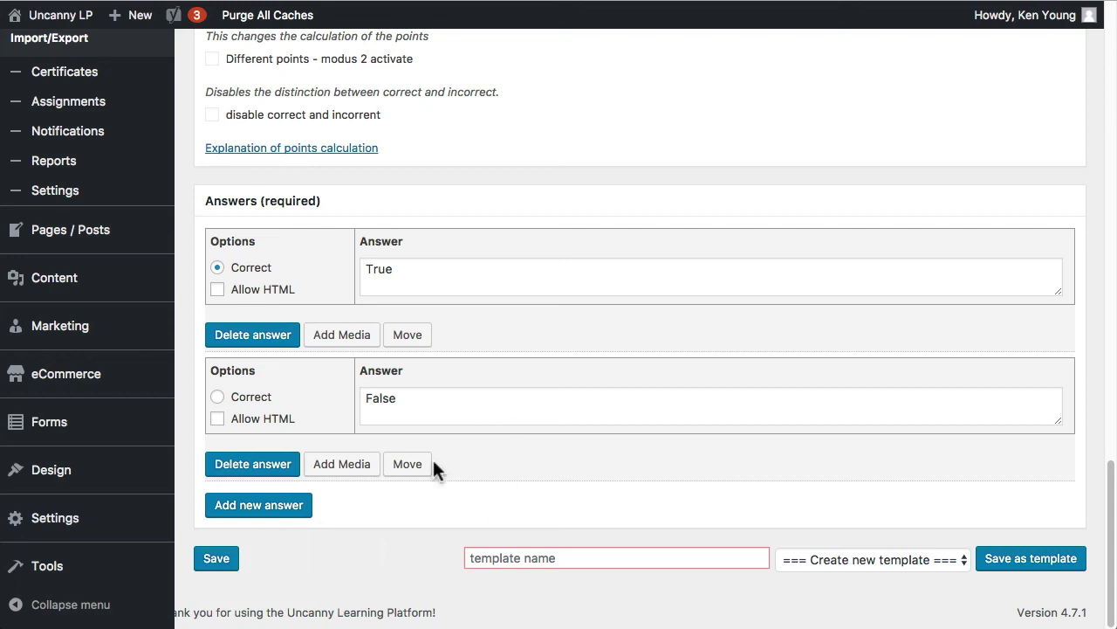
# Step: Save the question and return to the quiz's questions overview
pyautogui.click(219, 563)
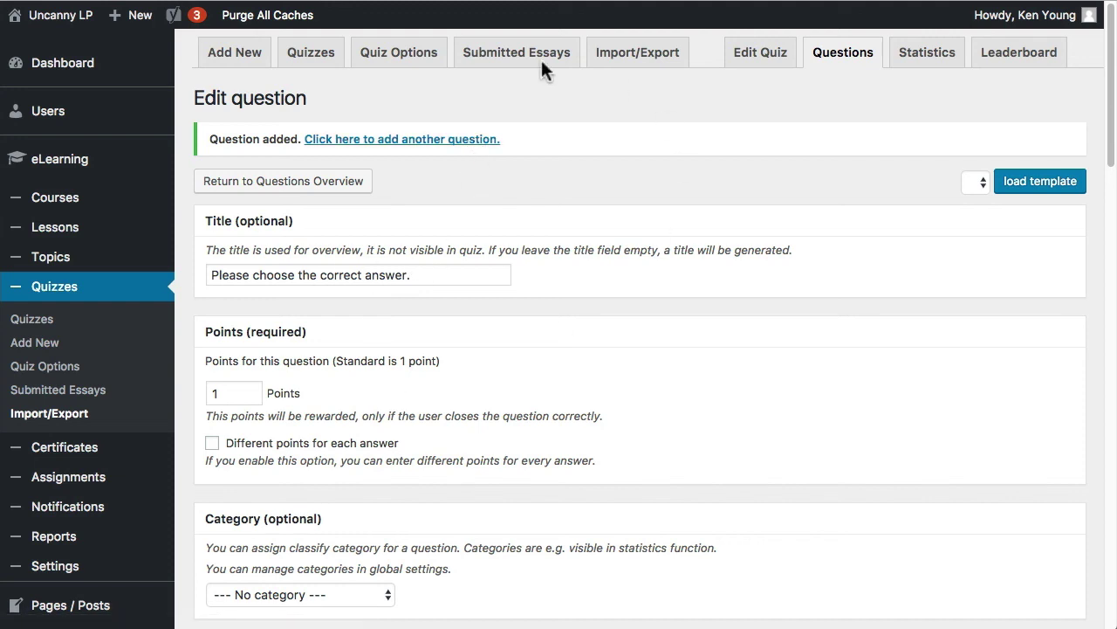
pyautogui.click(328, 192)
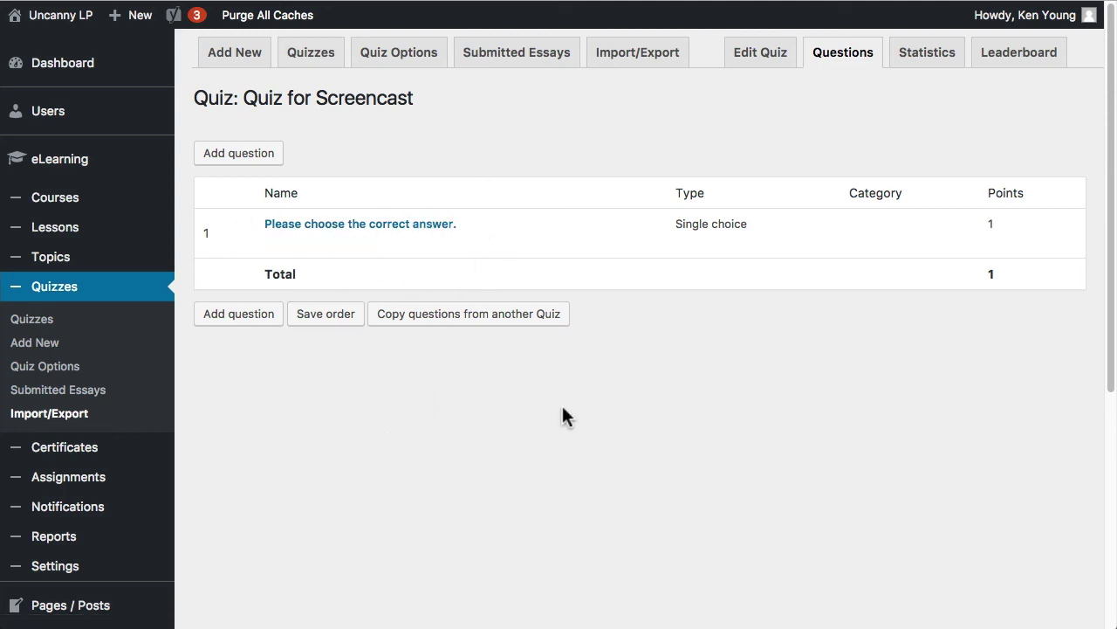
# Step: Open the live page of Quiz for Screencast from its editor and view its parent topic, This is a sample screencast topic
pyautogui.click(775, 57)
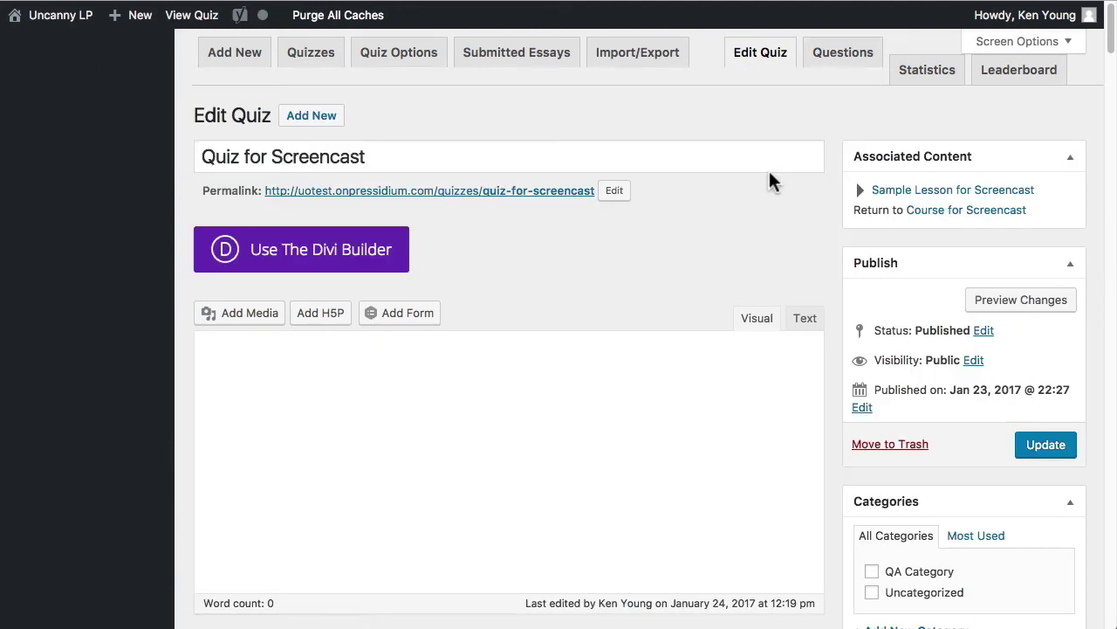
pyautogui.click(536, 192)
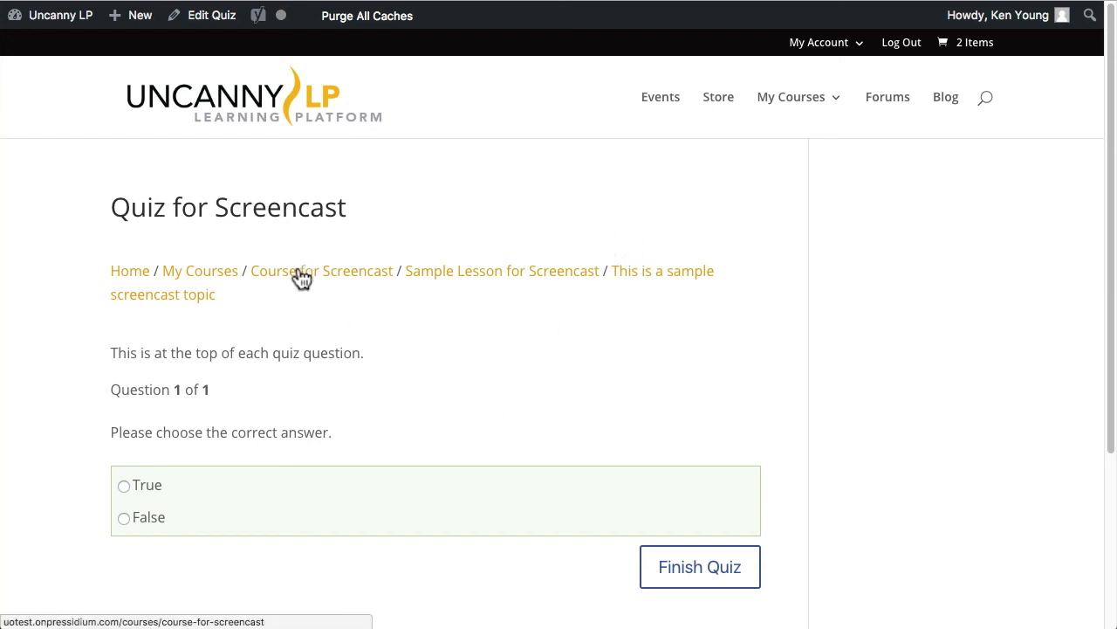
pyautogui.click(687, 282)
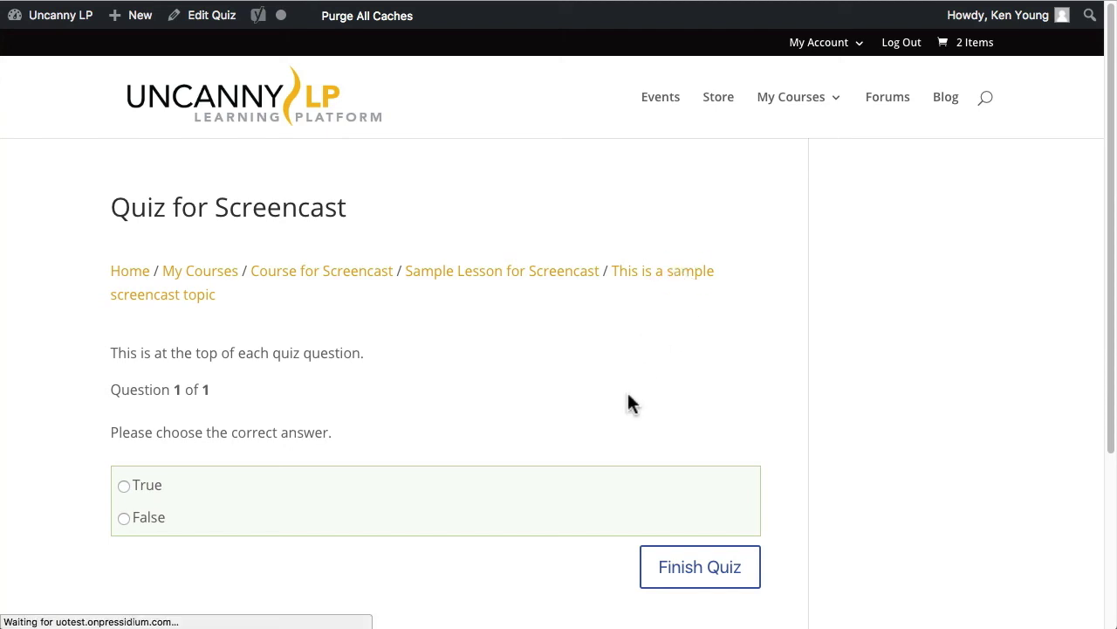
pyautogui.moveTo(354, 402); pyautogui.dragTo(117, 392)
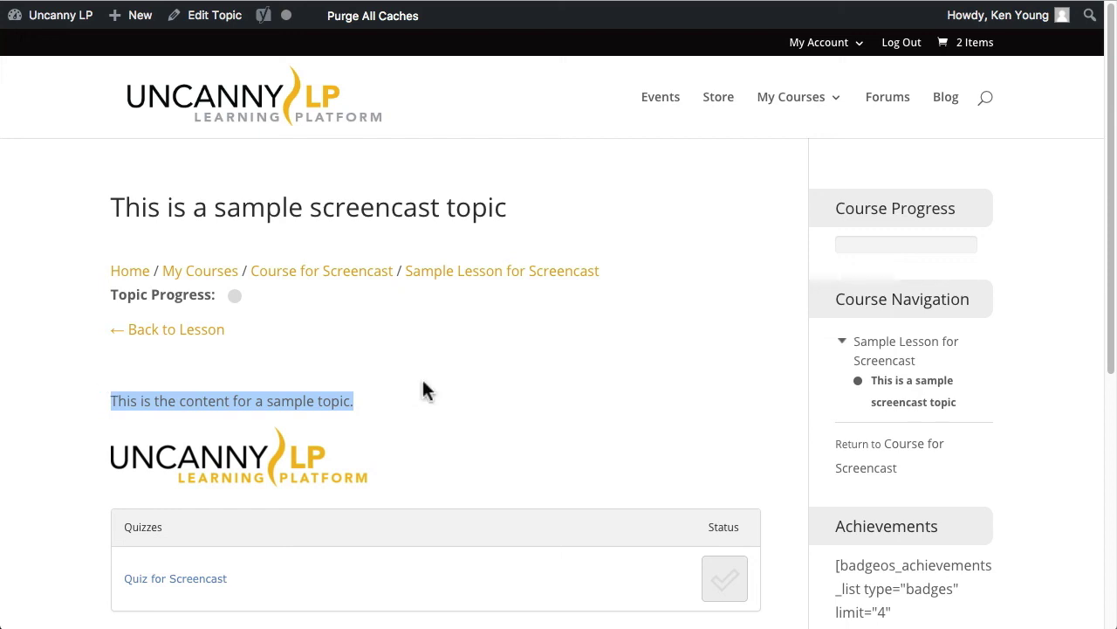
pyautogui.scroll(-2, 471, 378)
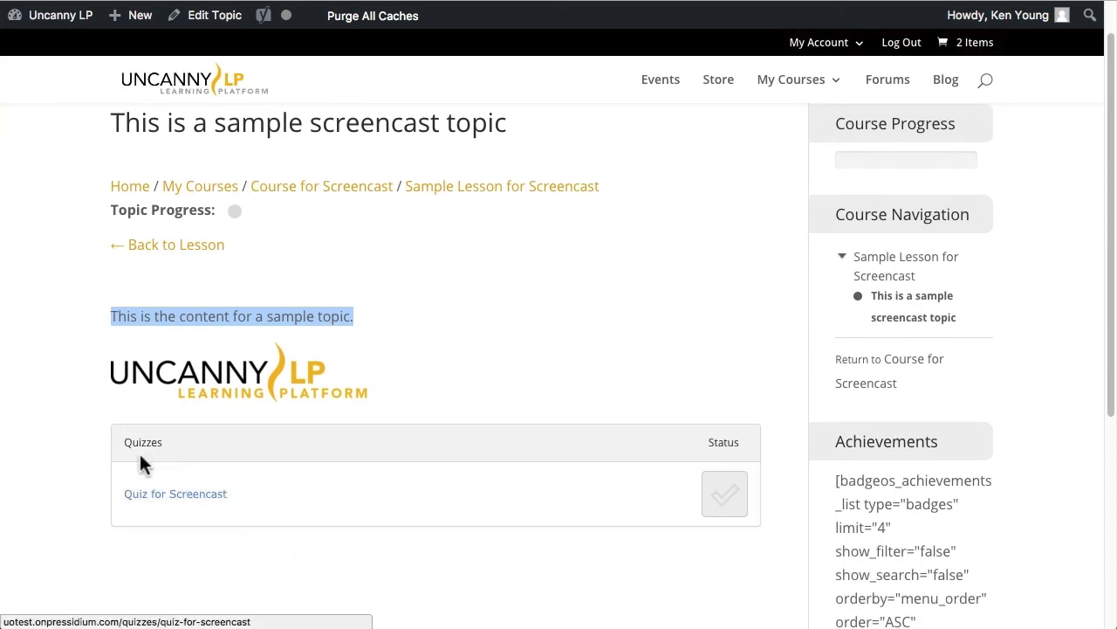
# Step: Open Quiz for Screencast from the topic page, answer True, finish the quiz and view the results
pyautogui.click(210, 495)
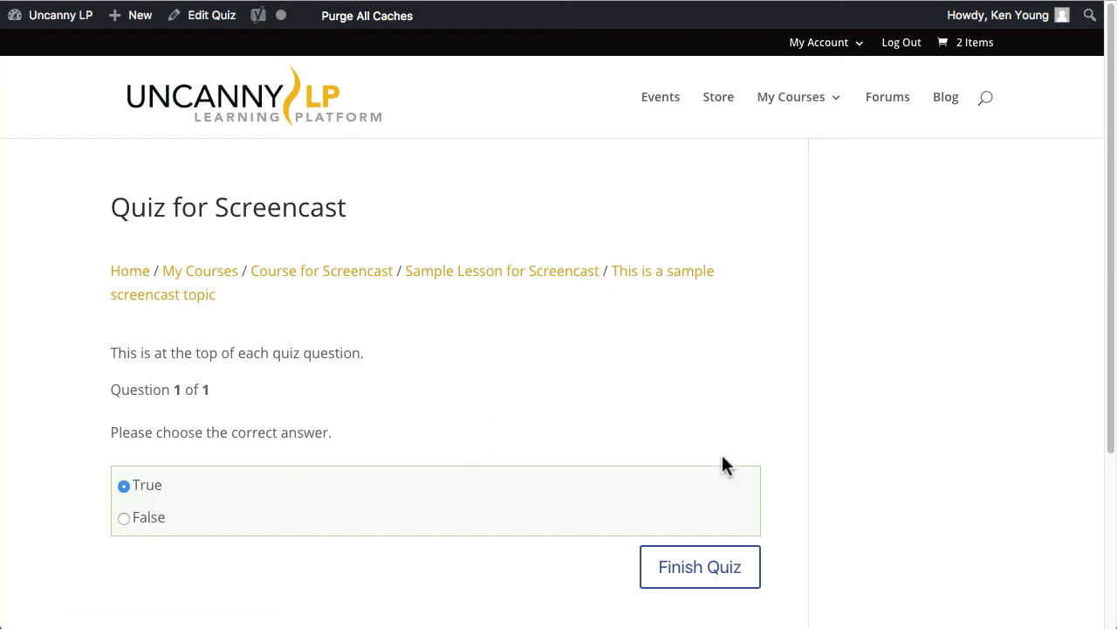
pyautogui.click(720, 569)
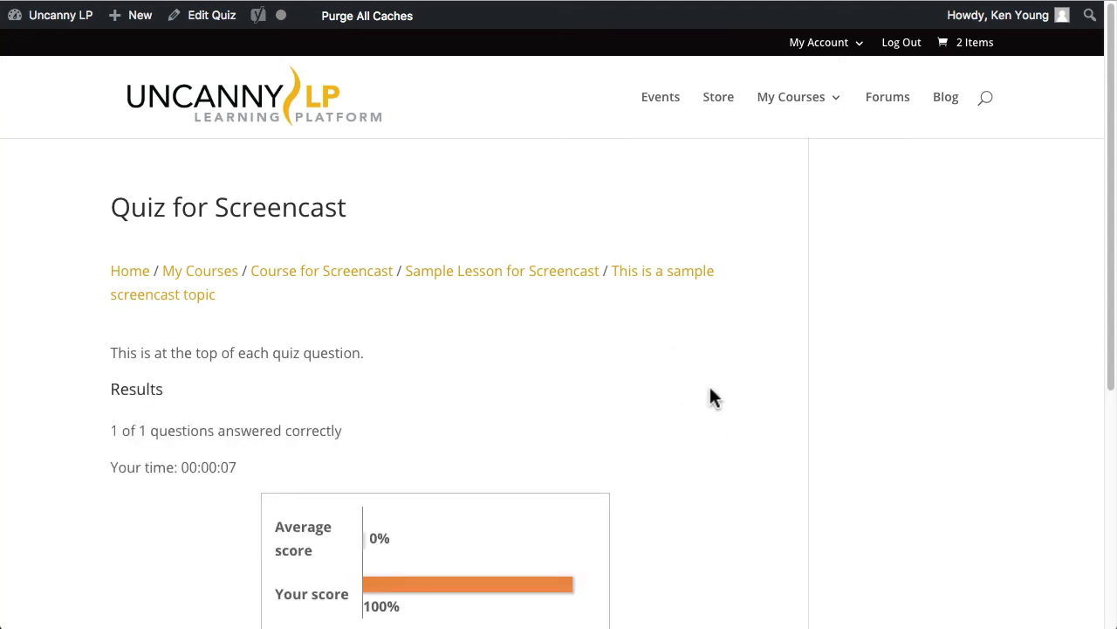
pyautogui.scroll(-2, 710, 390)
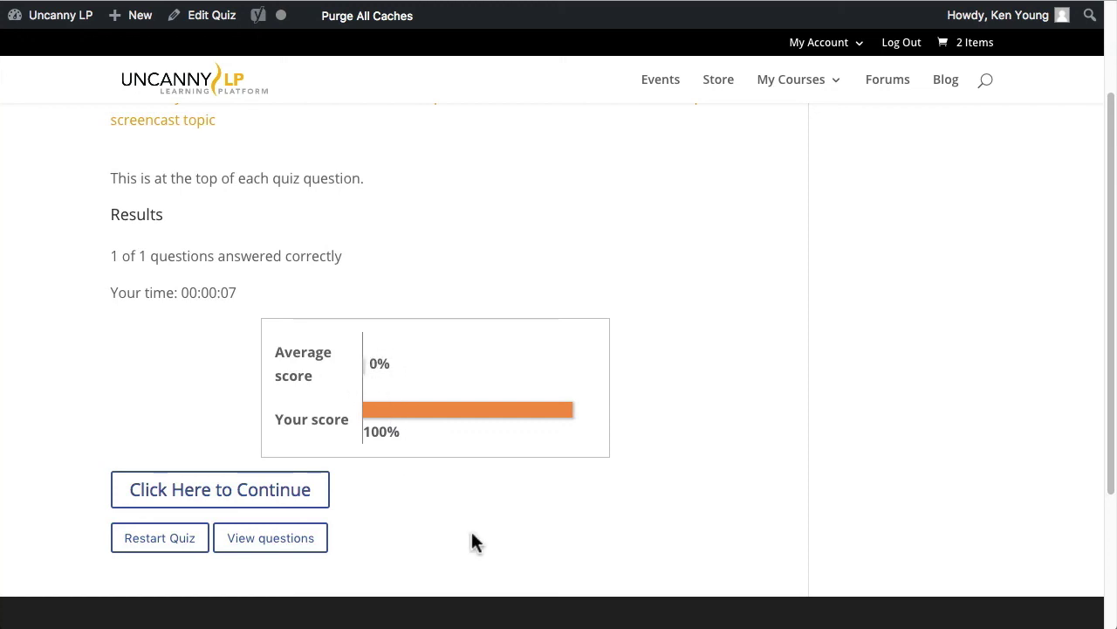
# Step: Display the answered question below the quiz results and review its marked answer and feedback message
pyautogui.scroll(1, 692, 512)
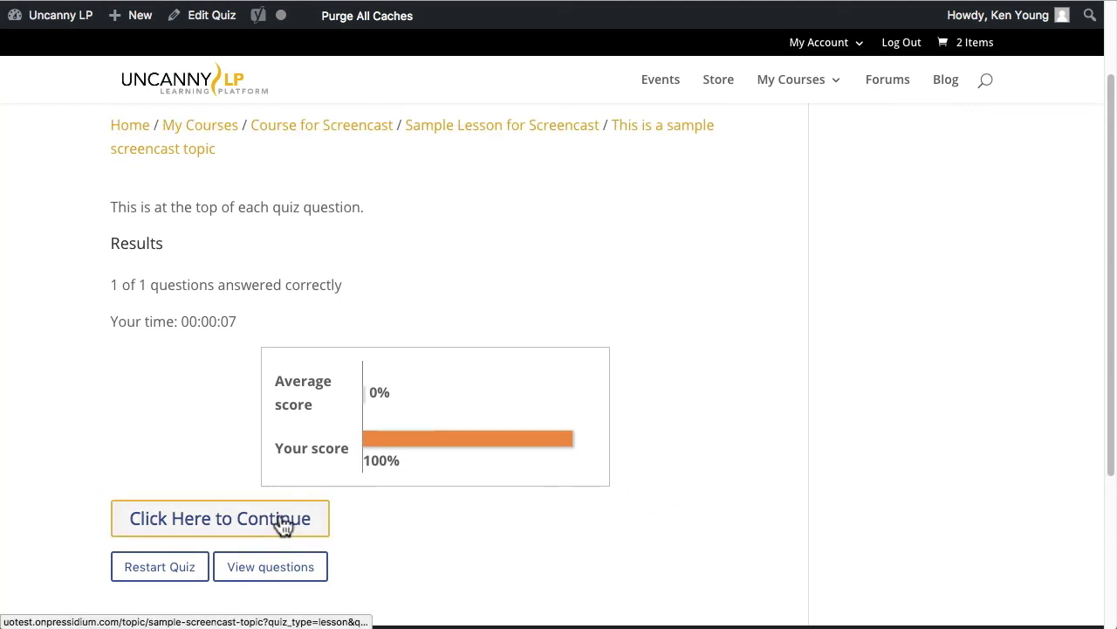
pyautogui.click(264, 567)
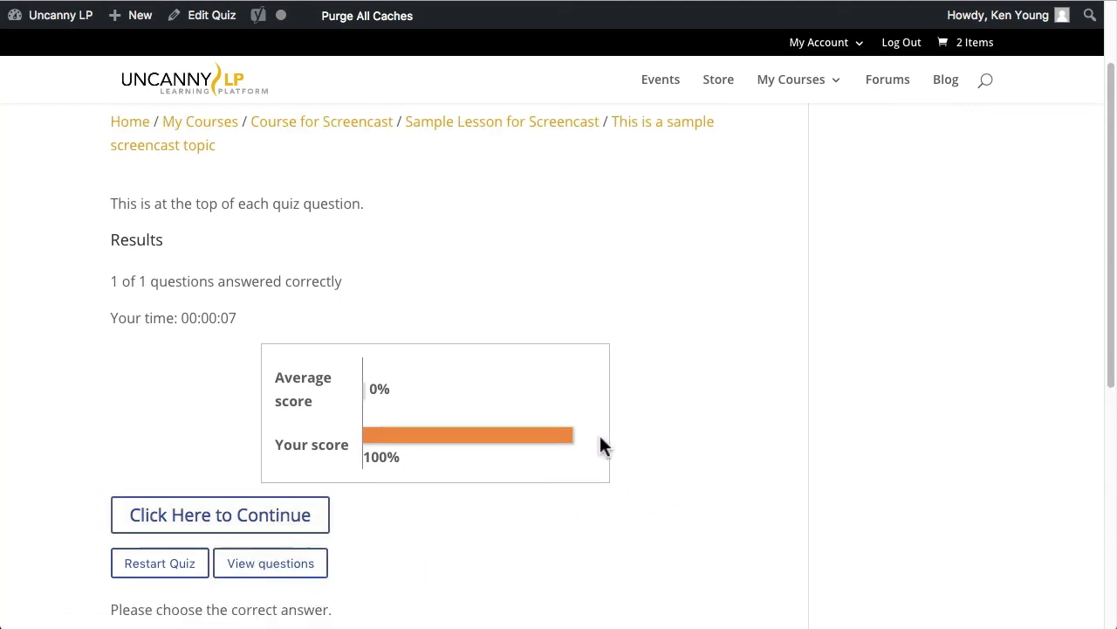
pyautogui.scroll(-3, 422, 498)
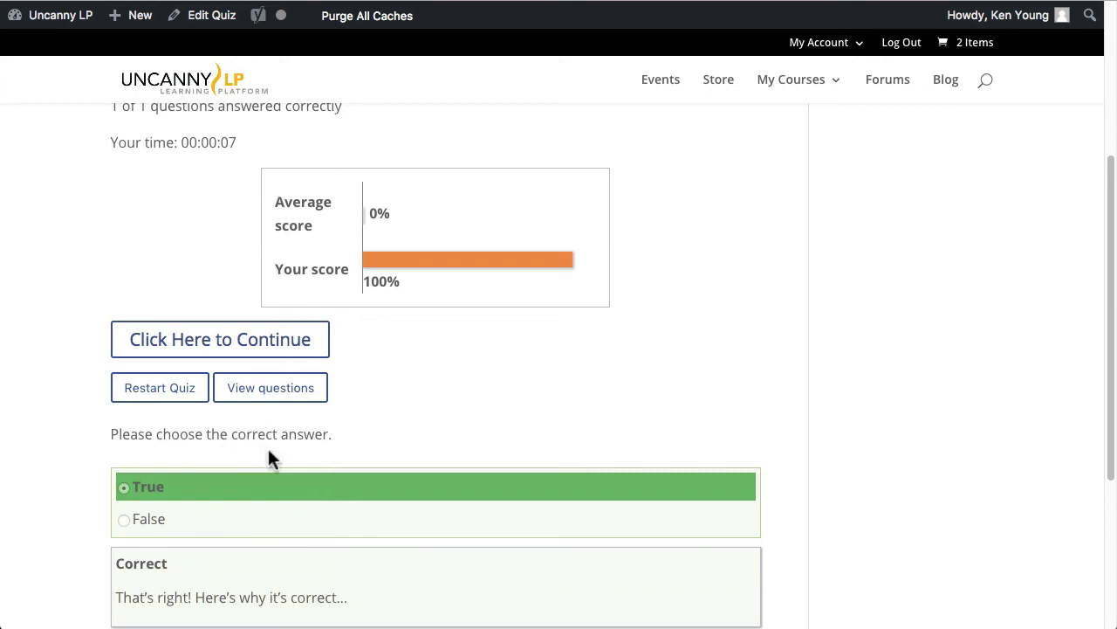
pyautogui.scroll(-2, 275, 452)
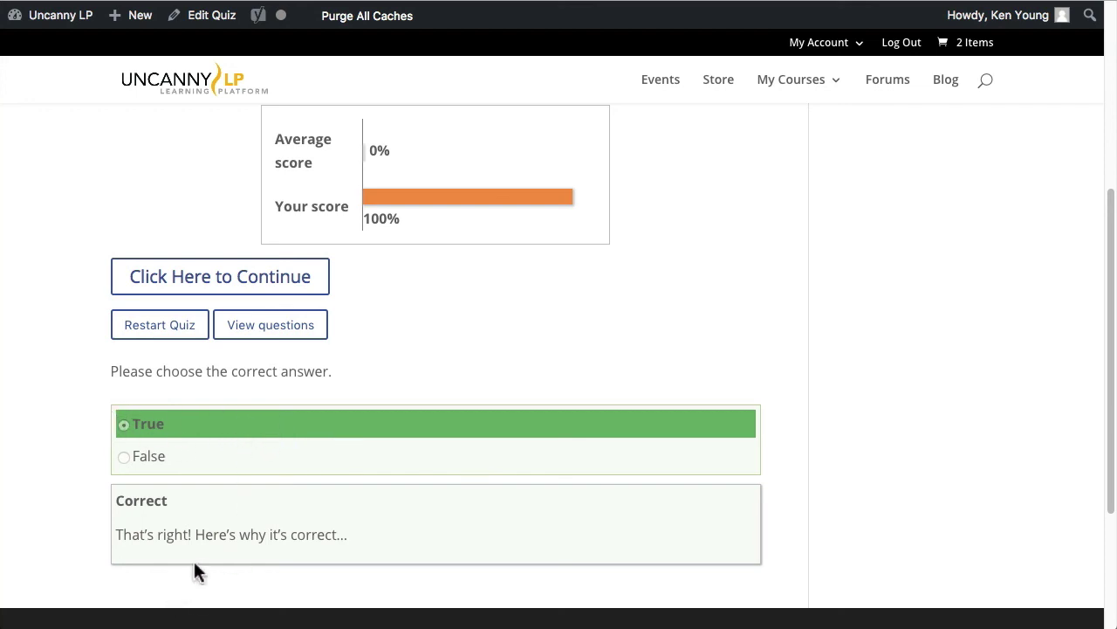
pyautogui.moveTo(361, 535); pyautogui.dragTo(109, 534)
pyautogui.click(341, 515)
# Step: Continue from the quiz results to the parent lesson, Sample Lesson for Screencast
pyautogui.scroll(3, 439, 481)
pyautogui.scroll(3, 454, 431)
pyautogui.scroll(-1, 443, 428)
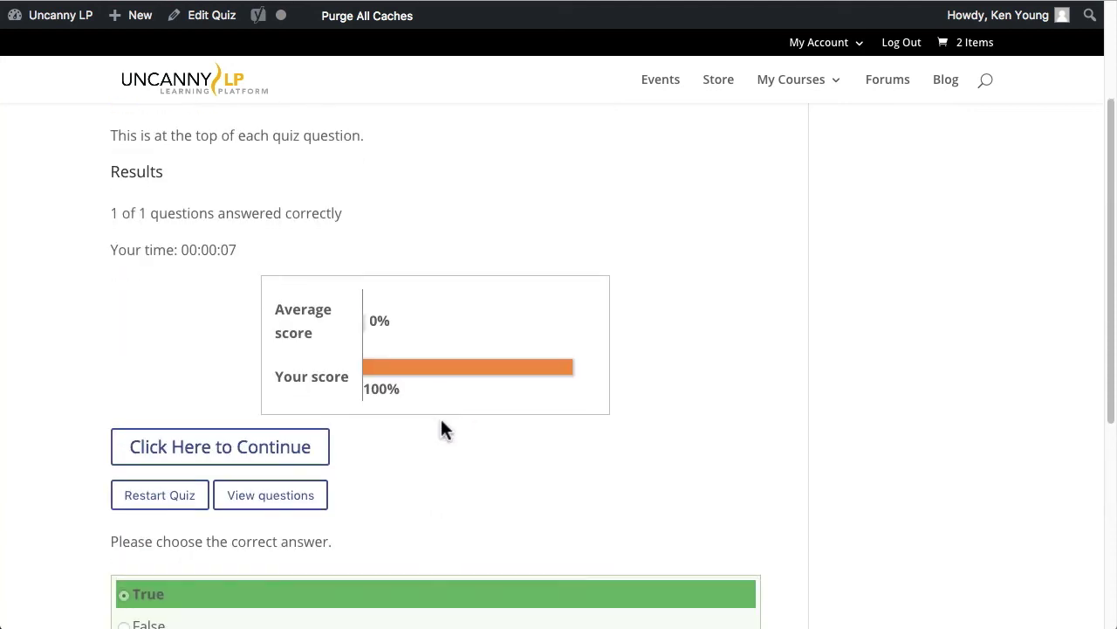
pyautogui.click(232, 450)
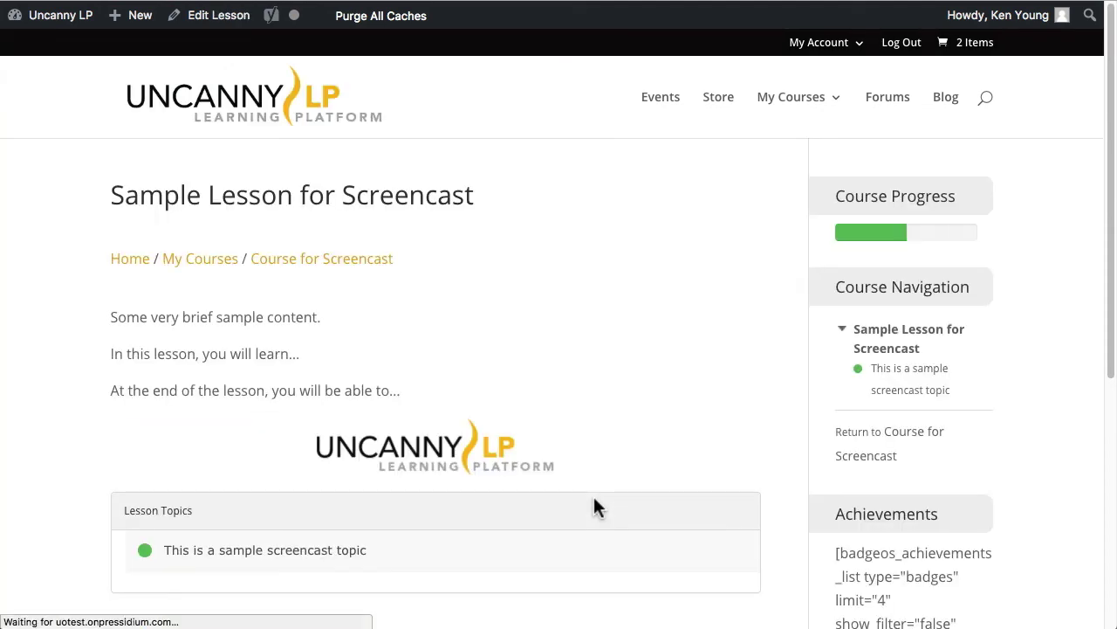
# Step: Examine the lesson page's topic completion status, its Mark Complete option and the course progress indicator
pyautogui.scroll(-1, 592, 308)
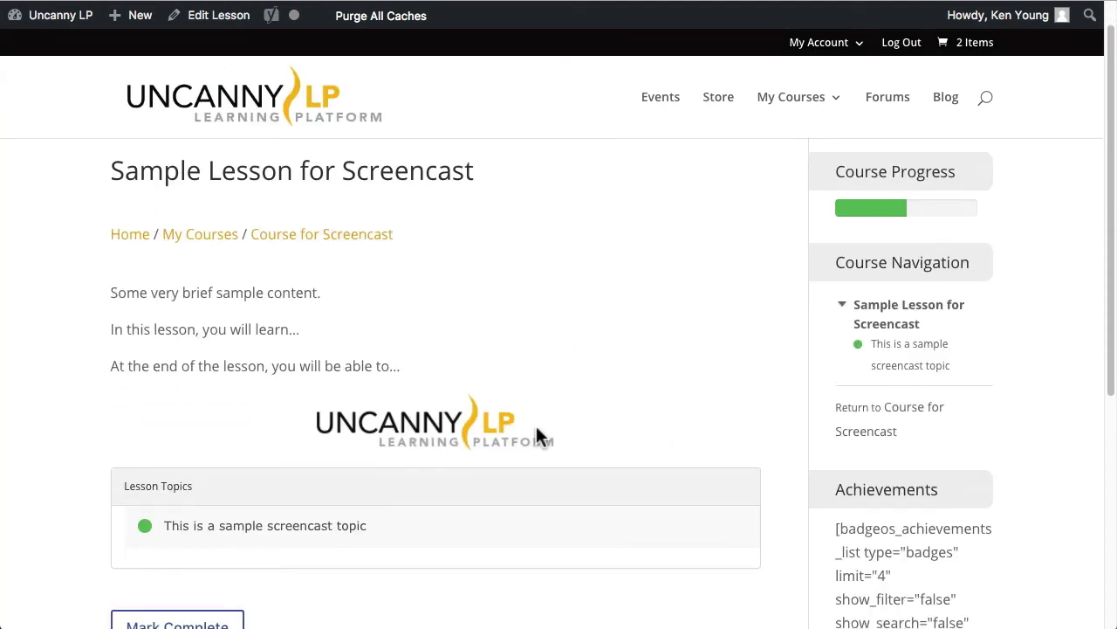
pyautogui.scroll(1, 558, 421)
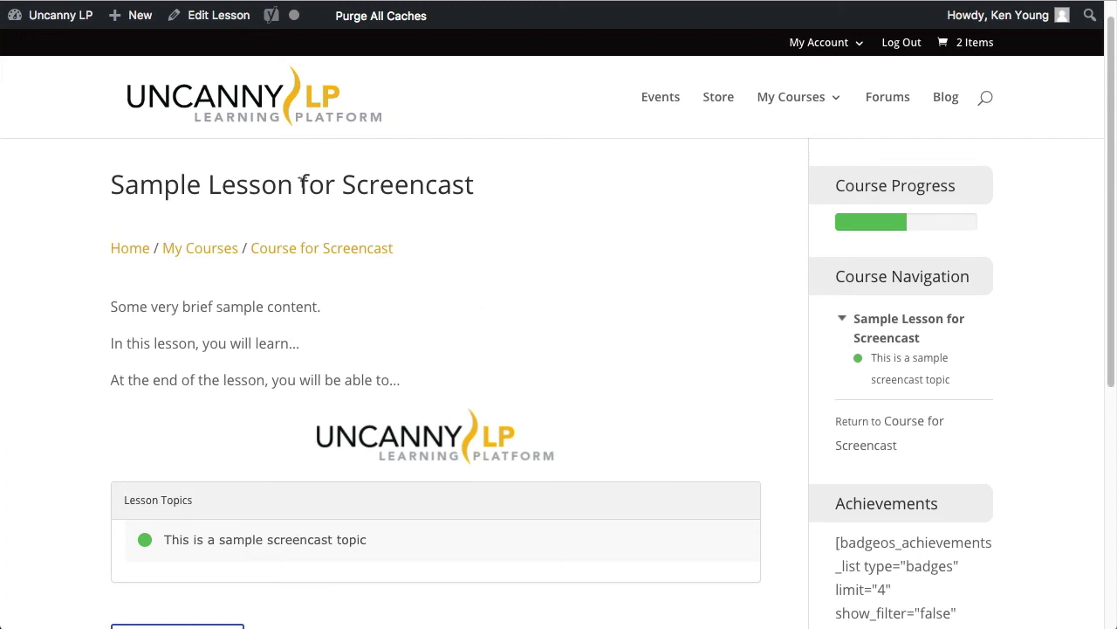
pyautogui.moveTo(215, 184); pyautogui.dragTo(290, 184)
pyautogui.click(651, 371)
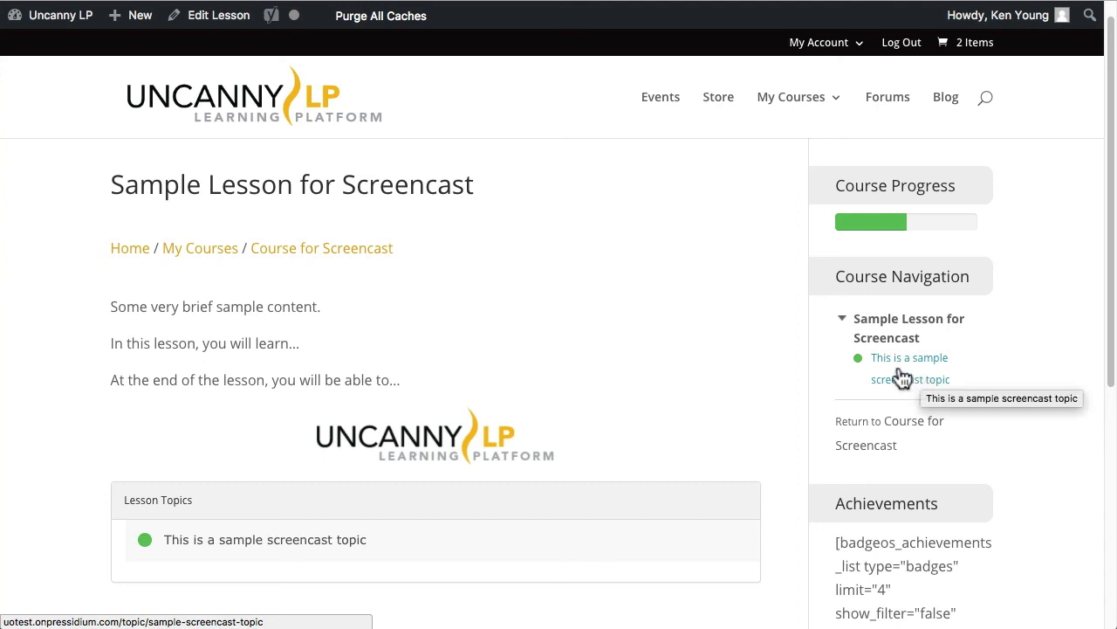
pyautogui.scroll(-5, 606, 323)
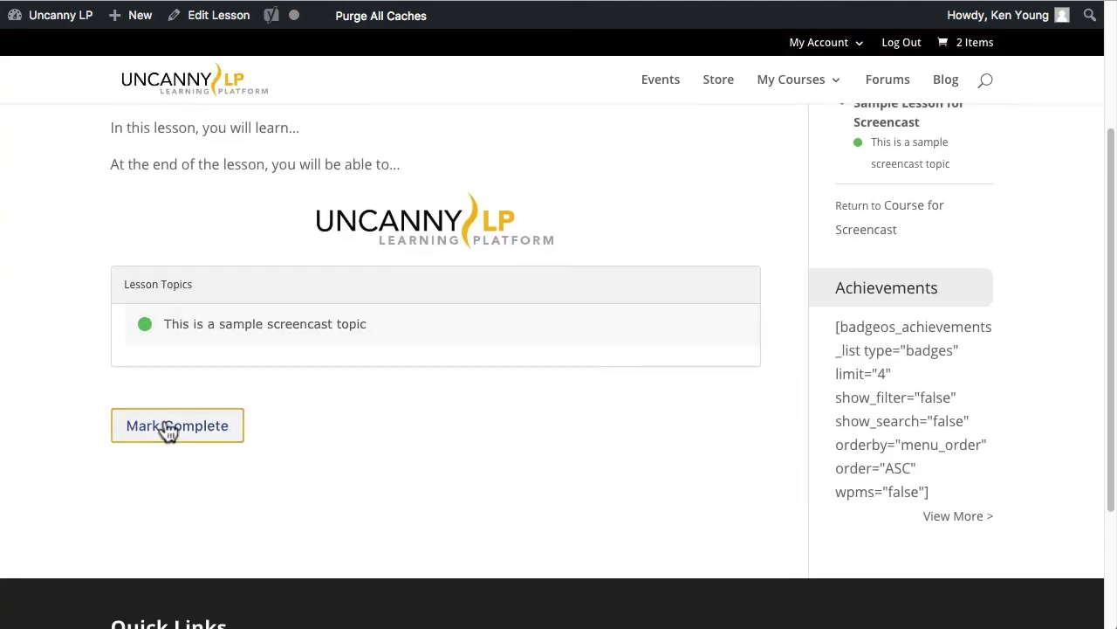
pyautogui.scroll(1, 489, 463)
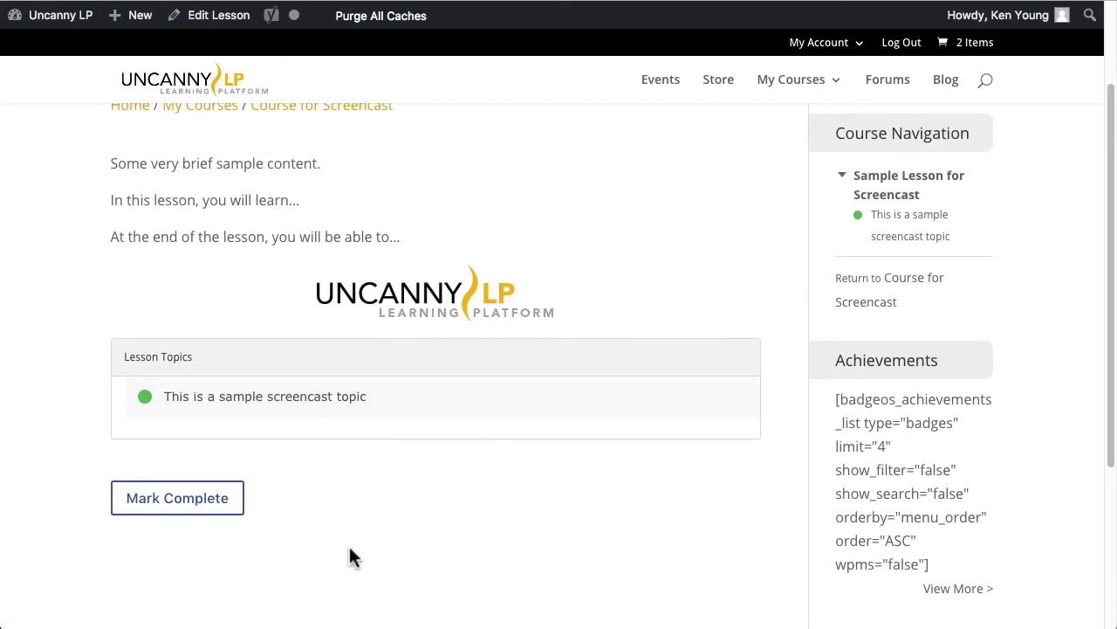
pyautogui.scroll(1, 343, 546)
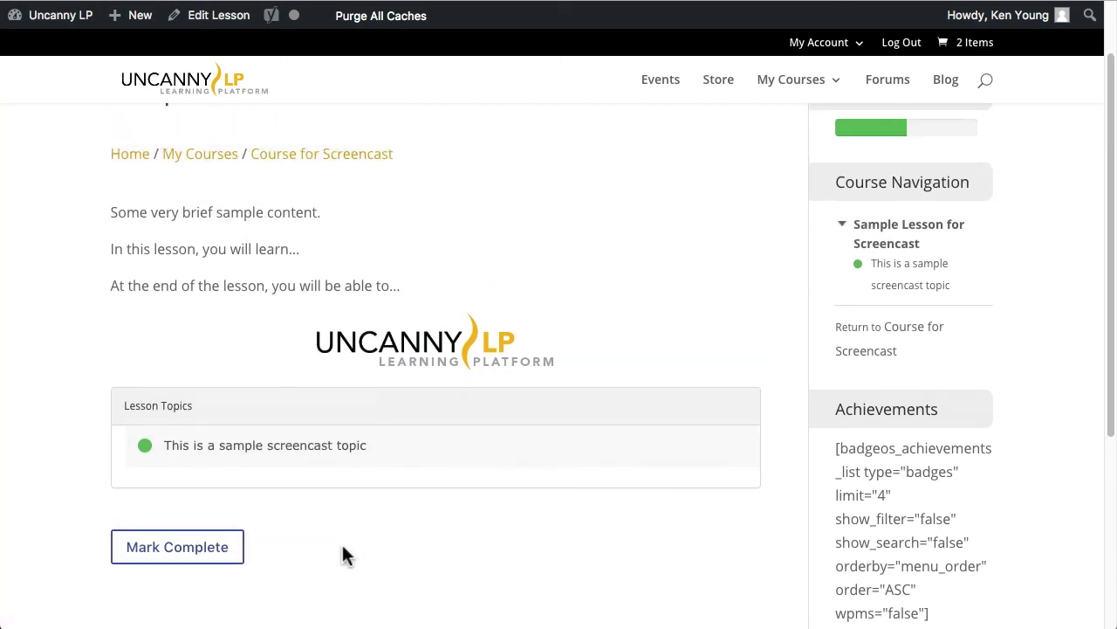
pyautogui.scroll(2, 394, 516)
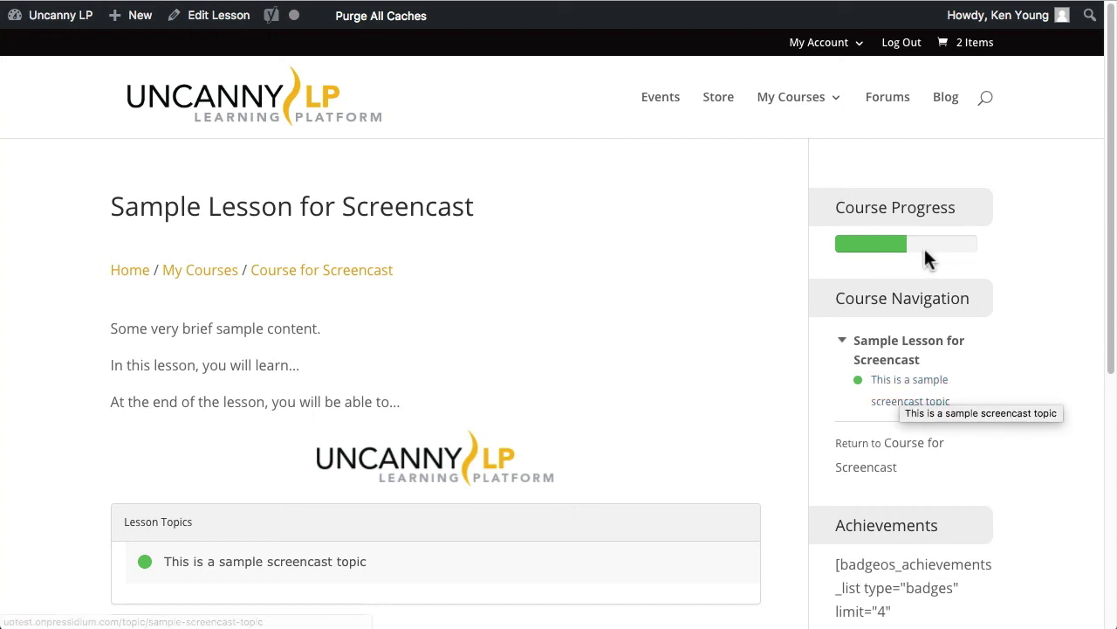
pyautogui.moveTo(902, 247)
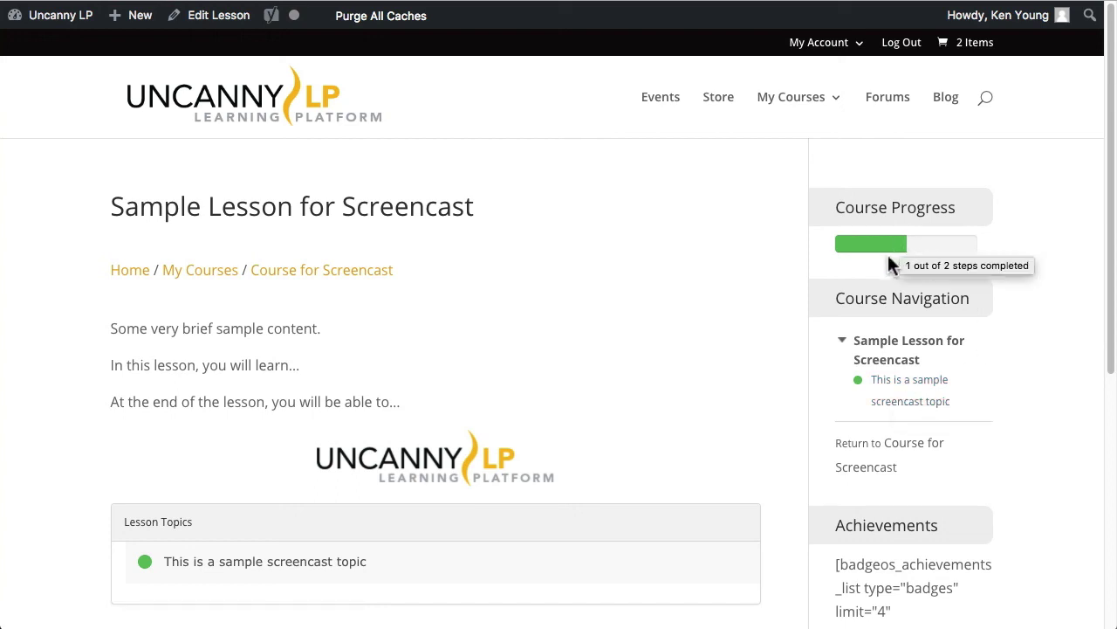